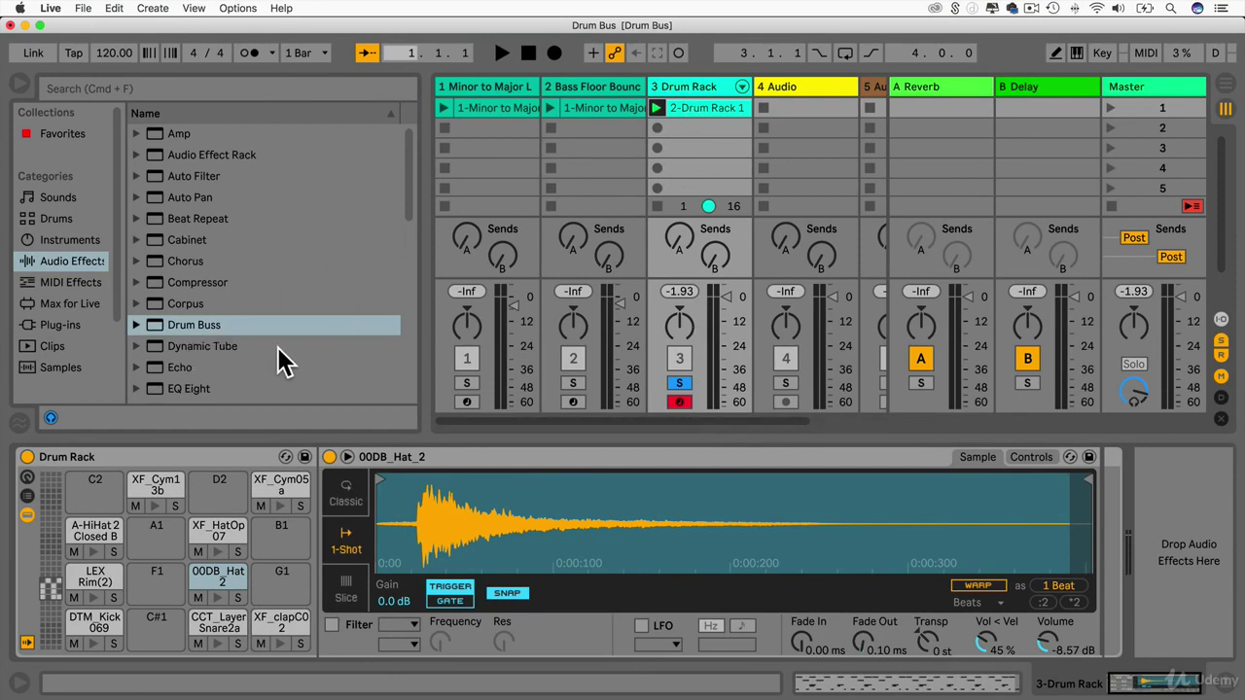
Step: Drag Drum Buss from Audio Effects onto the 3 Drum Rack track after its sampler
{"action": "left_click", "coordinate": [181, 327]}
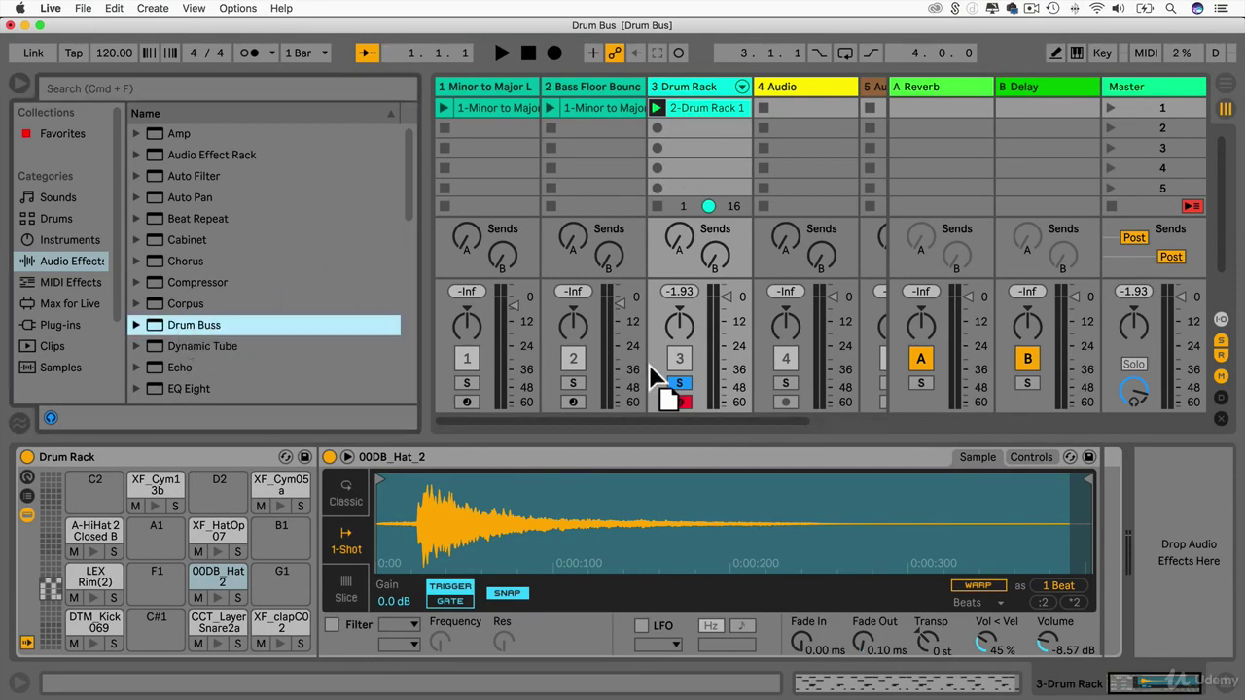
{"action": "left_click_drag", "start_coordinate": [648, 364], "coordinate": [1166, 538]}
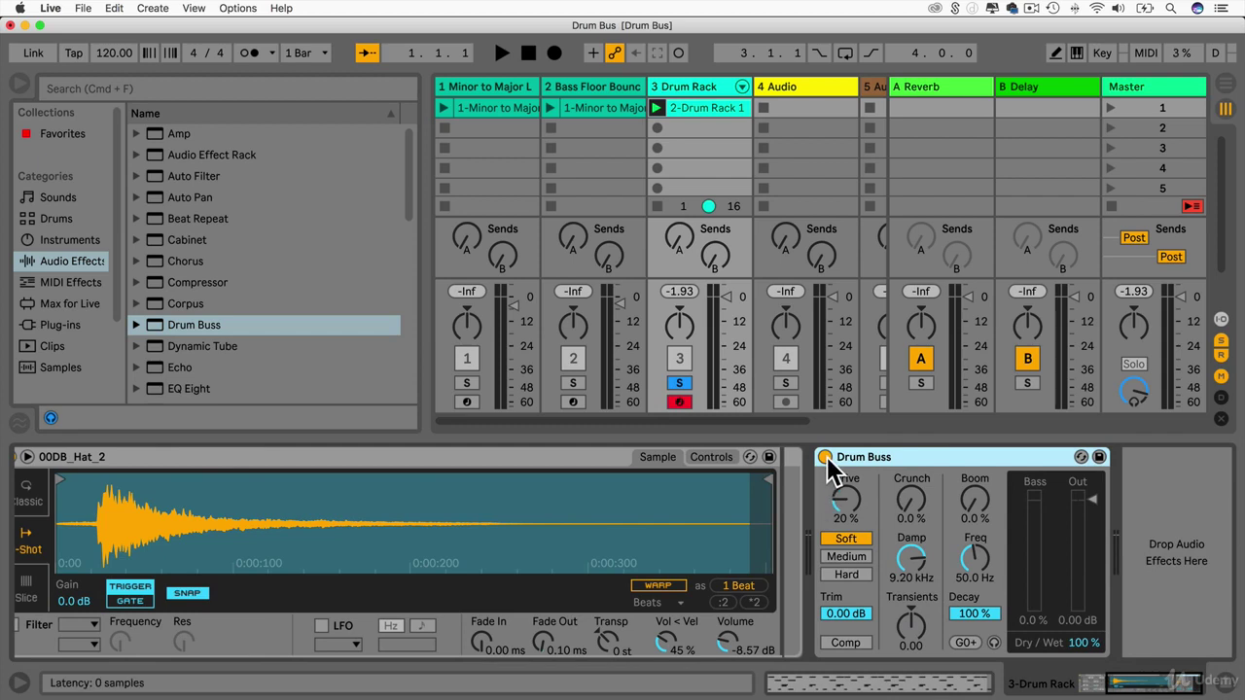
{"action": "left_click", "coordinate": [824, 457]}
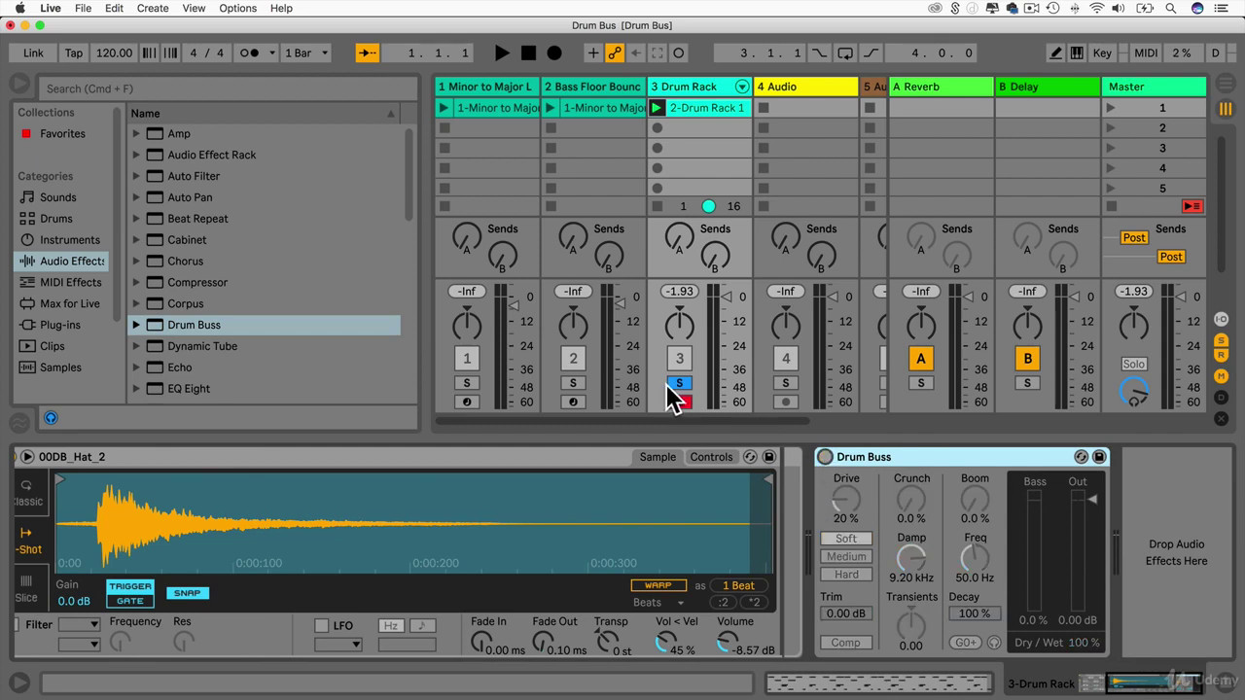
{"action": "left_click", "coordinate": [657, 108]}
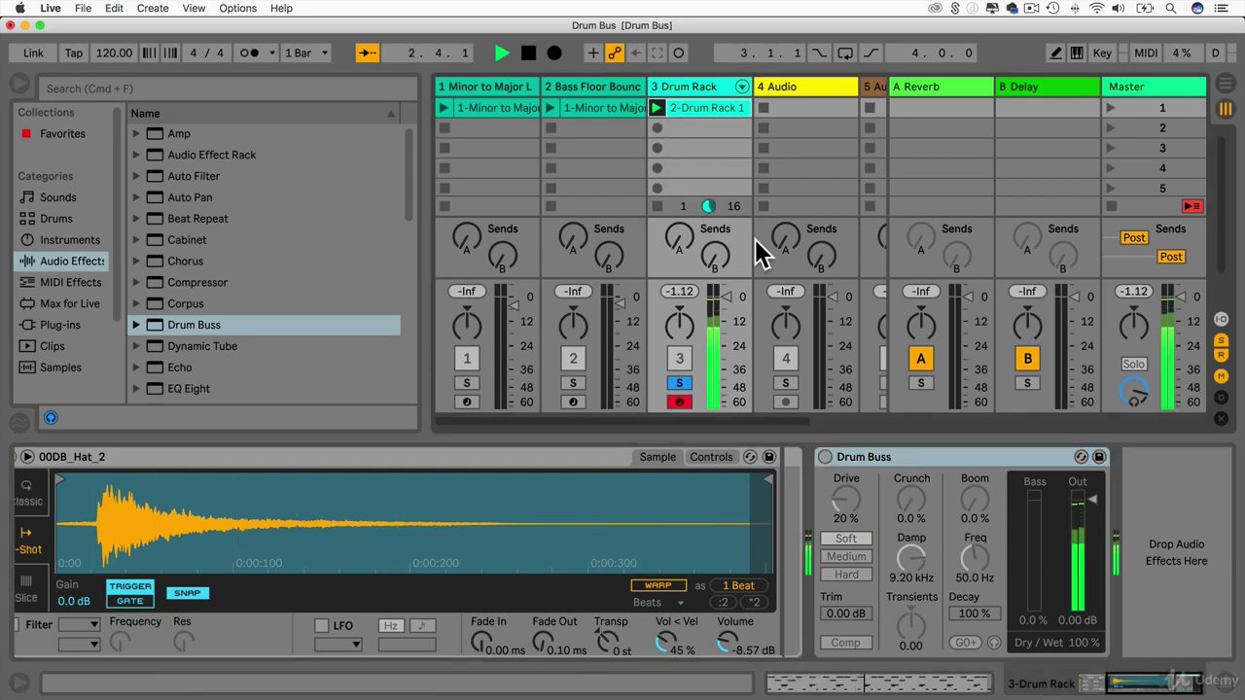
{"action": "left_click", "coordinate": [824, 458]}
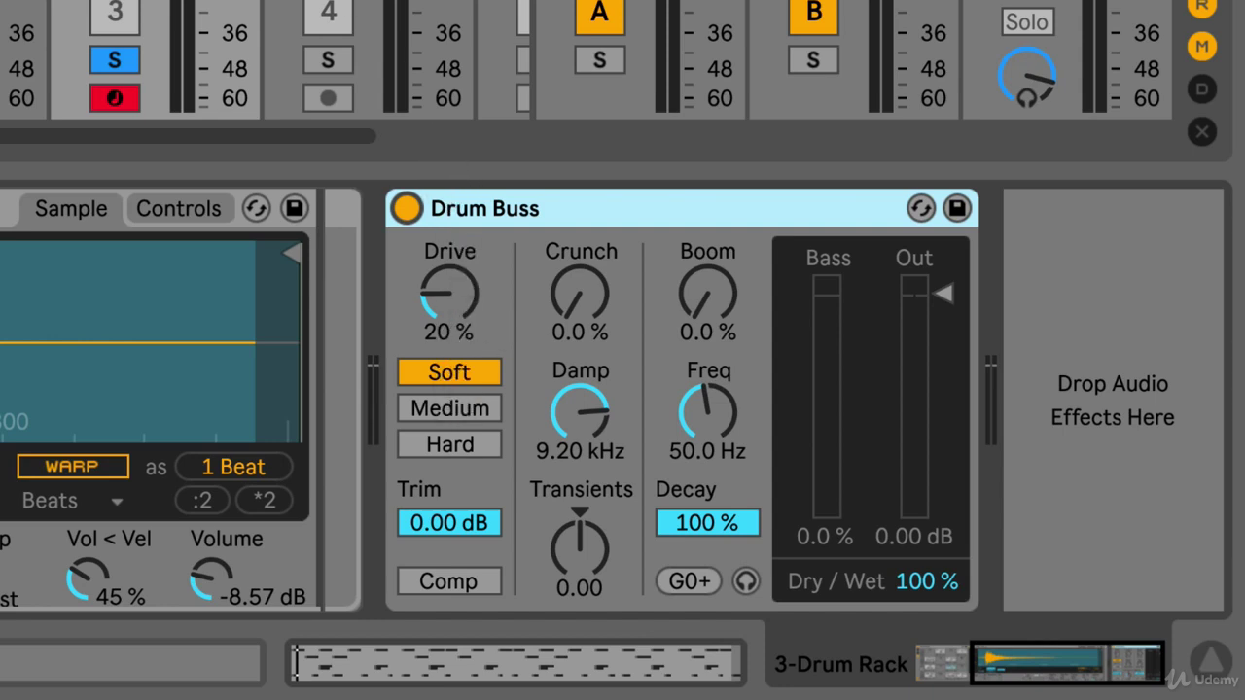
Step: While the drums play, raise Drum Buss Drive to 40% and try Medium before settling on Hard
{"action": "key", "text": "space"}
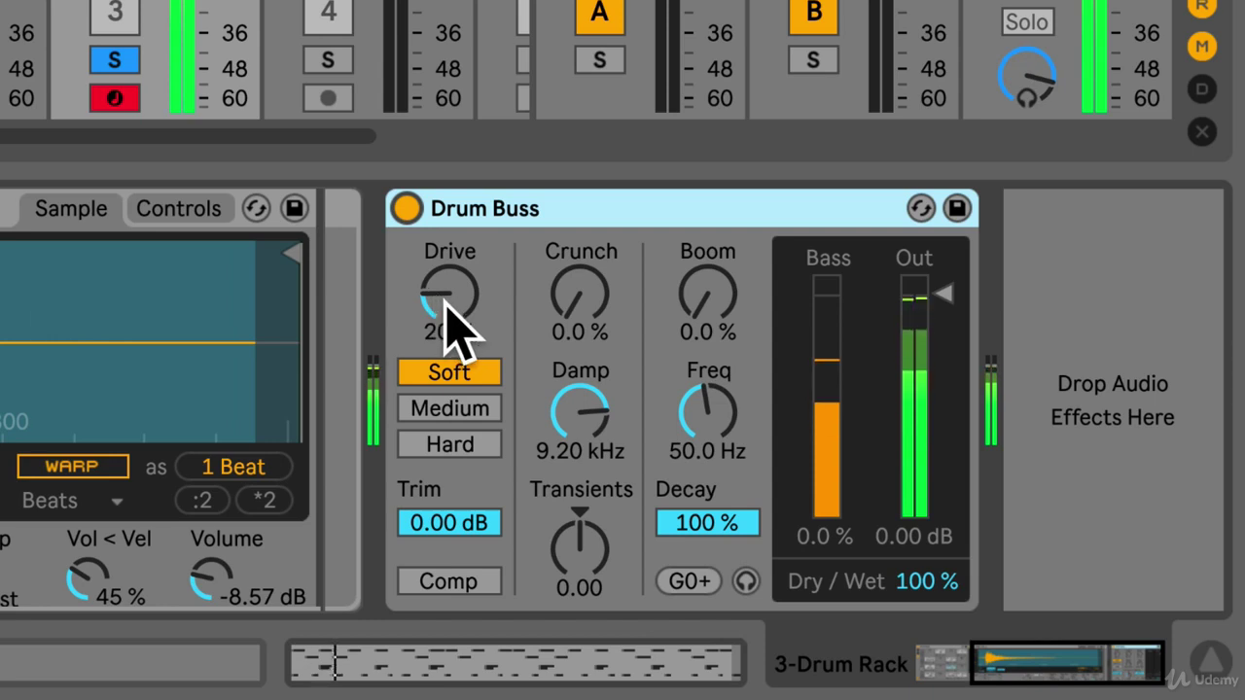
{"action": "left_click_drag", "start_coordinate": [444, 304], "coordinate": [449, 272]}
{"action": "left_click", "coordinate": [449, 414]}
{"action": "left_click", "coordinate": [453, 439]}
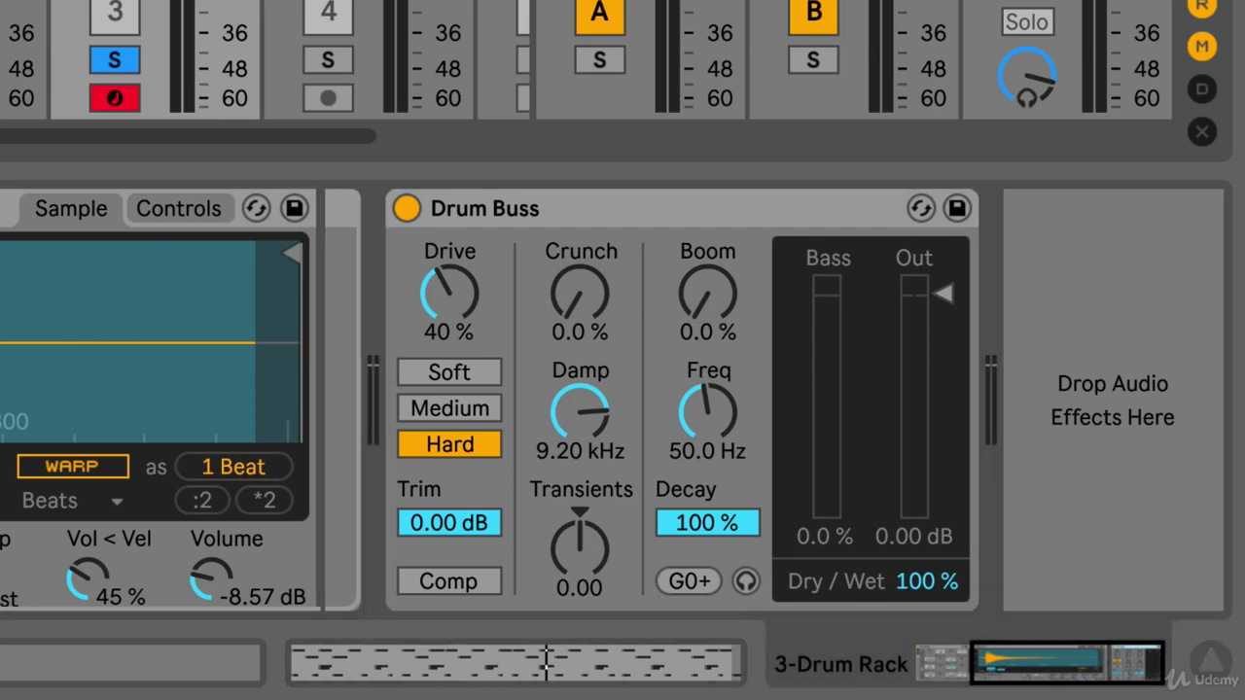
Step: Place EQ Eight after Drum Buss, then return the distortion to Soft during playback
{"action": "left_click_drag", "start_coordinate": [800, 152], "coordinate": [1017, 249]}
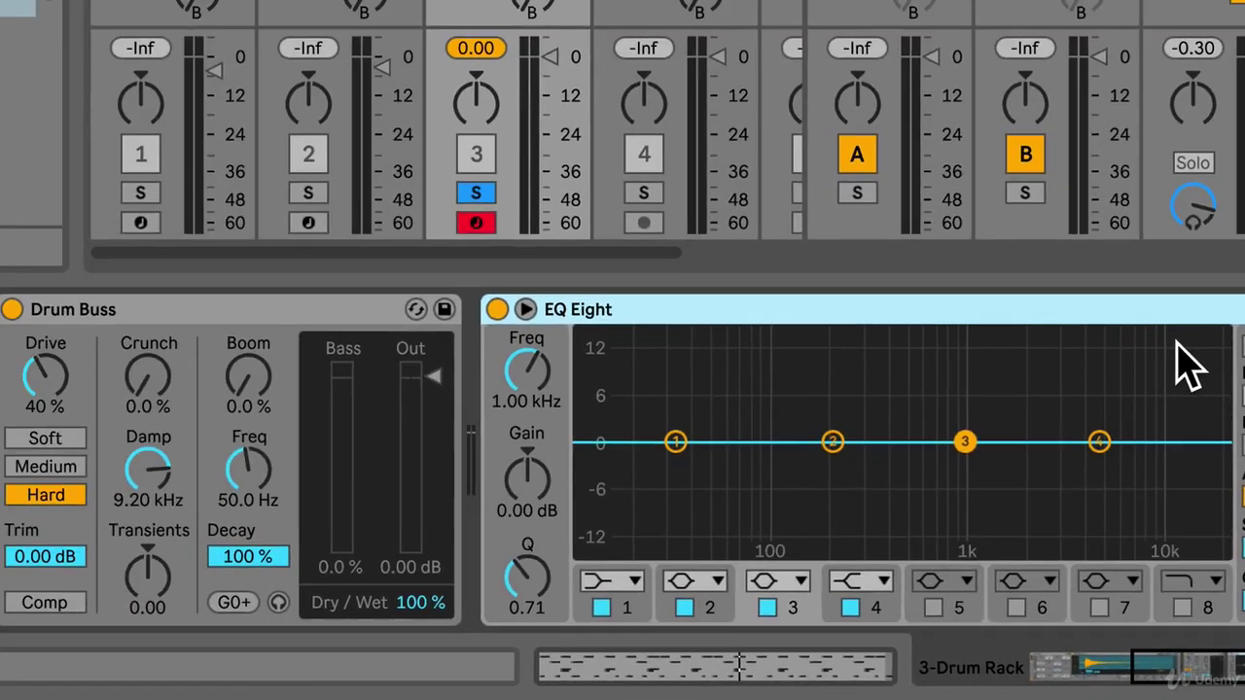
{"action": "key", "text": "space"}
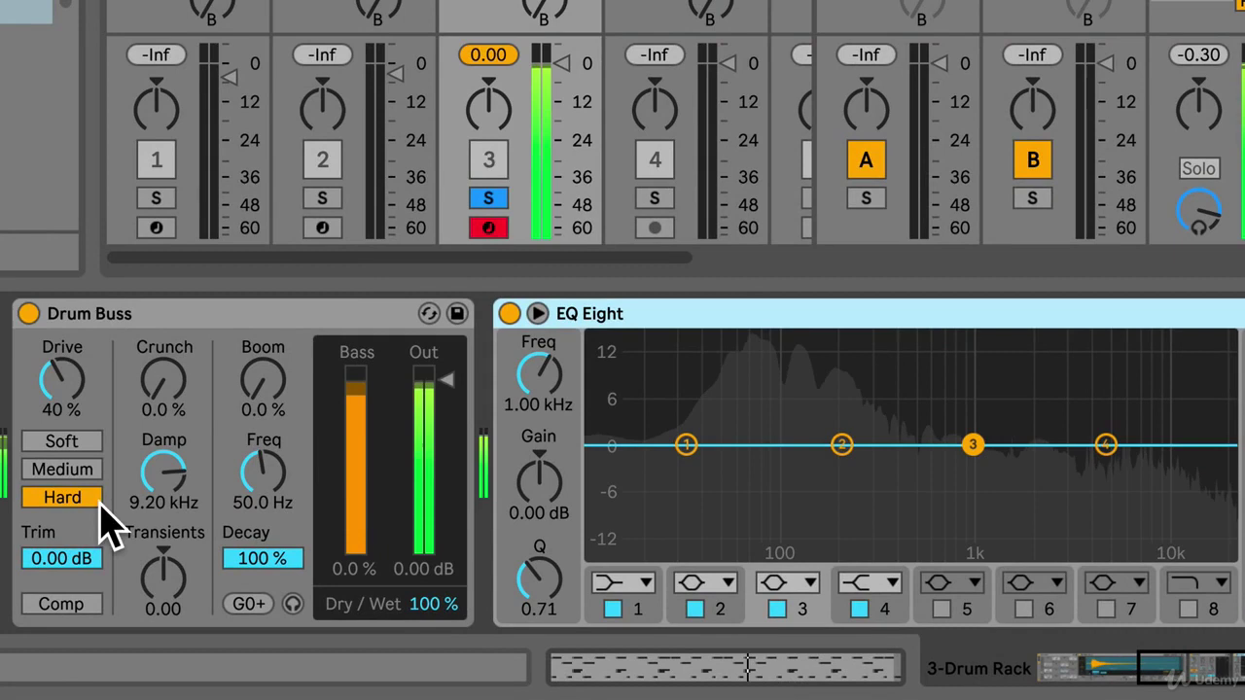
{"action": "left_click", "coordinate": [59, 442]}
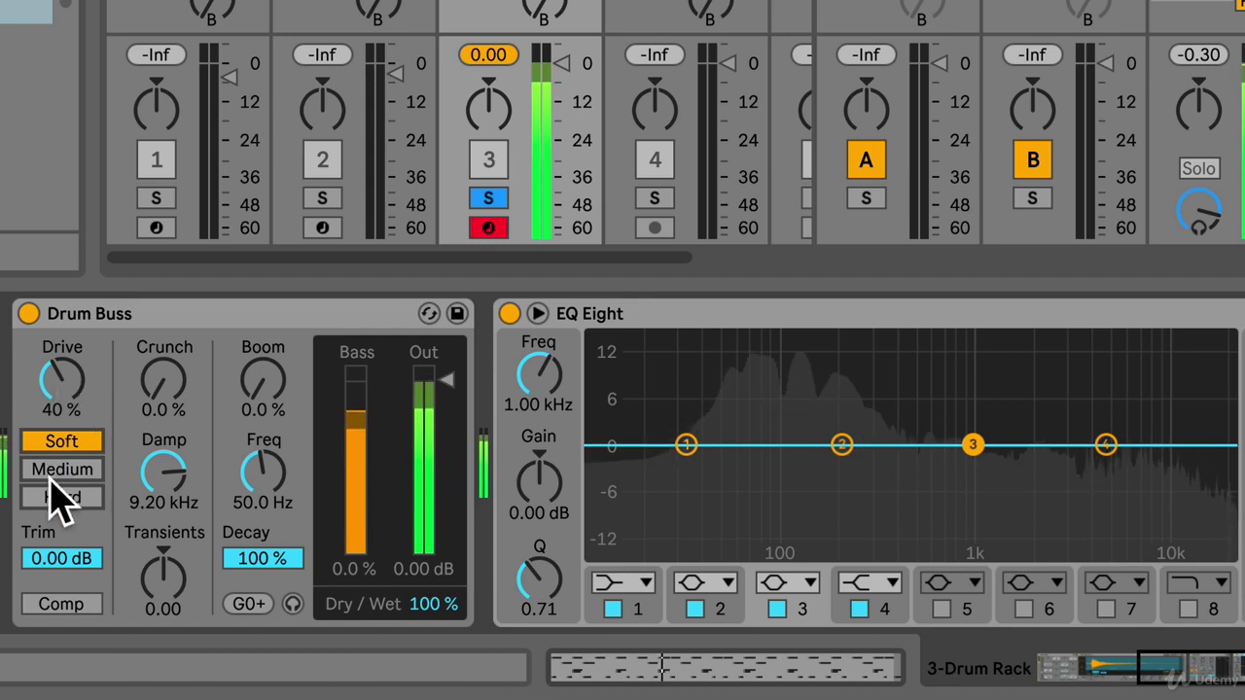
{"action": "key", "text": "space"}
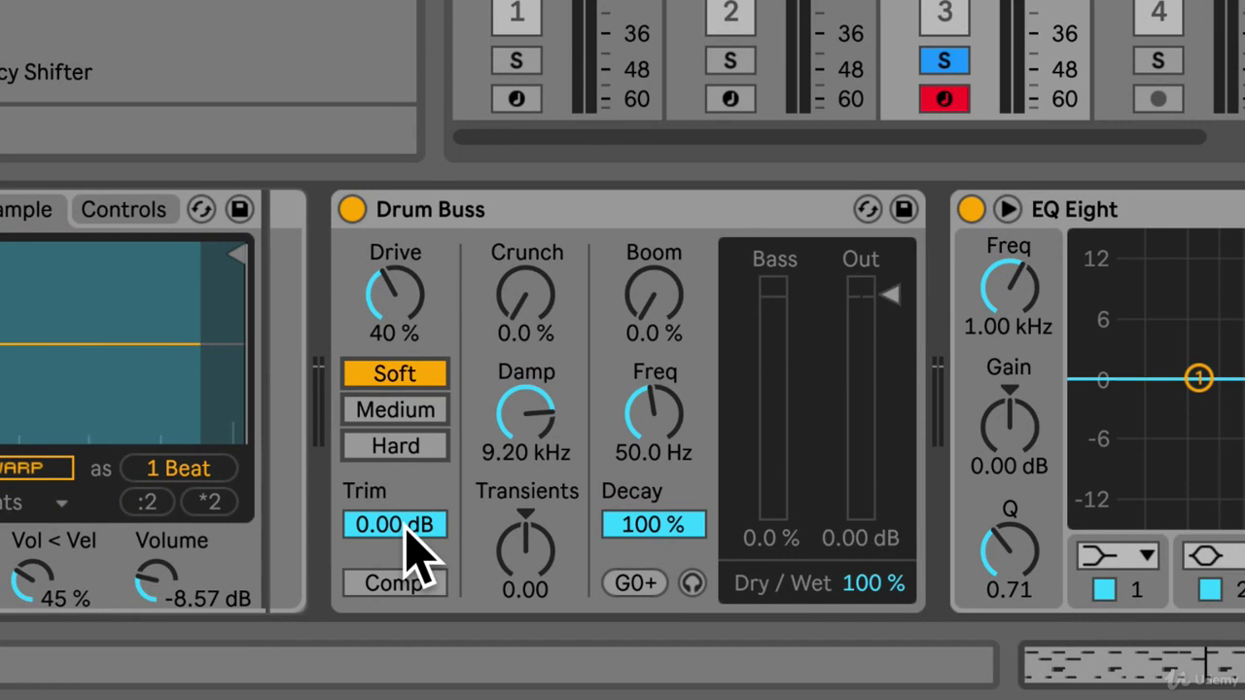
{"action": "left_click", "coordinate": [389, 525]}
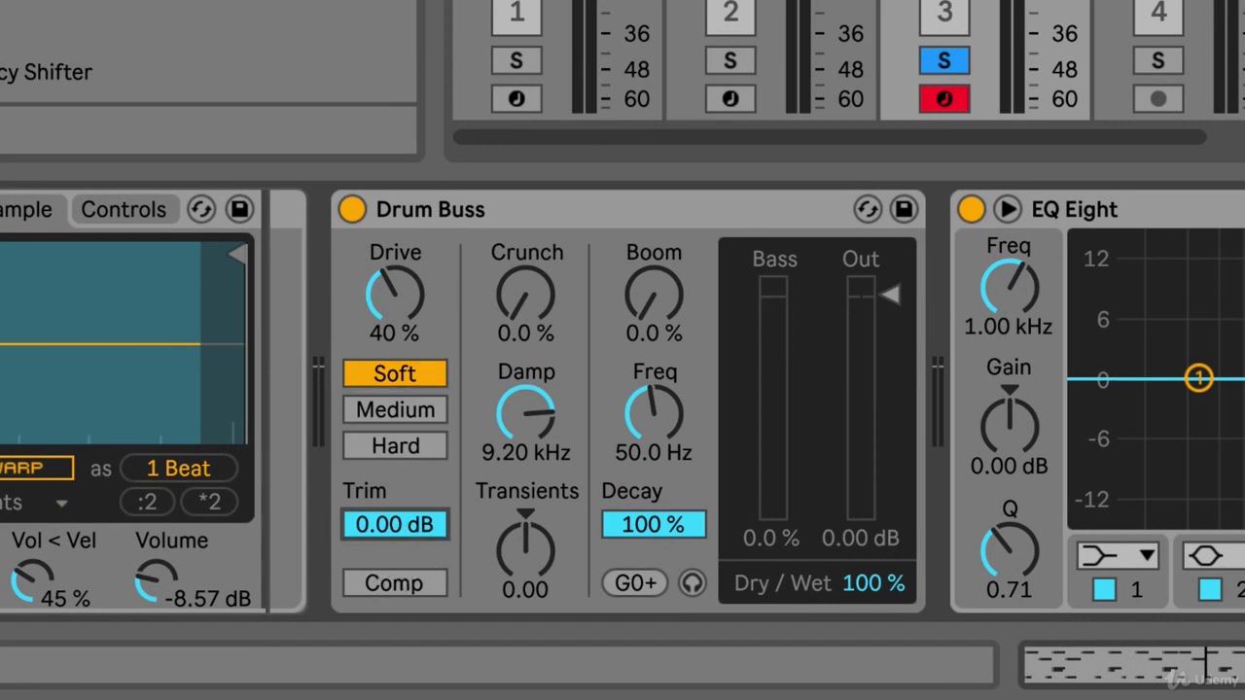
{"action": "left_click_drag", "start_coordinate": [389, 525], "coordinate": [389, 547]}
{"action": "mouse_move", "coordinate": [394, 526]}
{"action": "left_mouse_down"}
{"action": "mouse_move", "coordinate": [384, 623]}
{"action": "mouse_move", "coordinate": [402, 522]}
{"action": "left_mouse_up"}
{"action": "key", "text": "Delete"}
{"action": "key", "text": "space"}
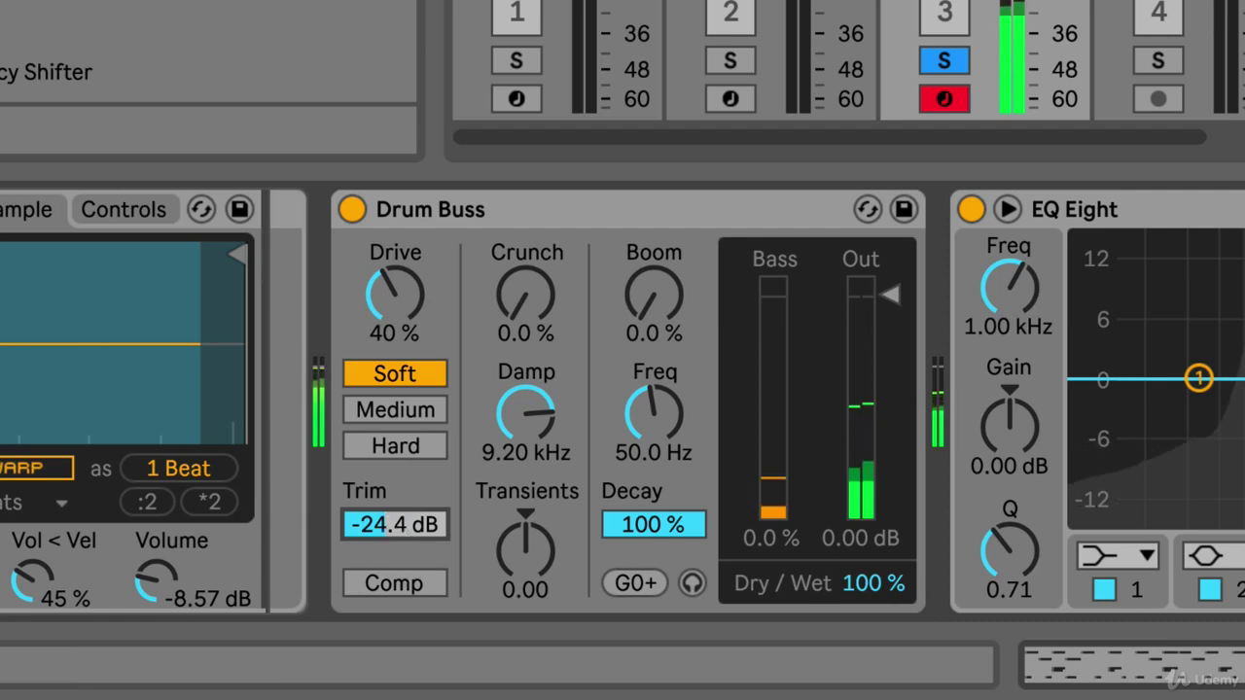
{"action": "double_click", "coordinate": [394, 520]}
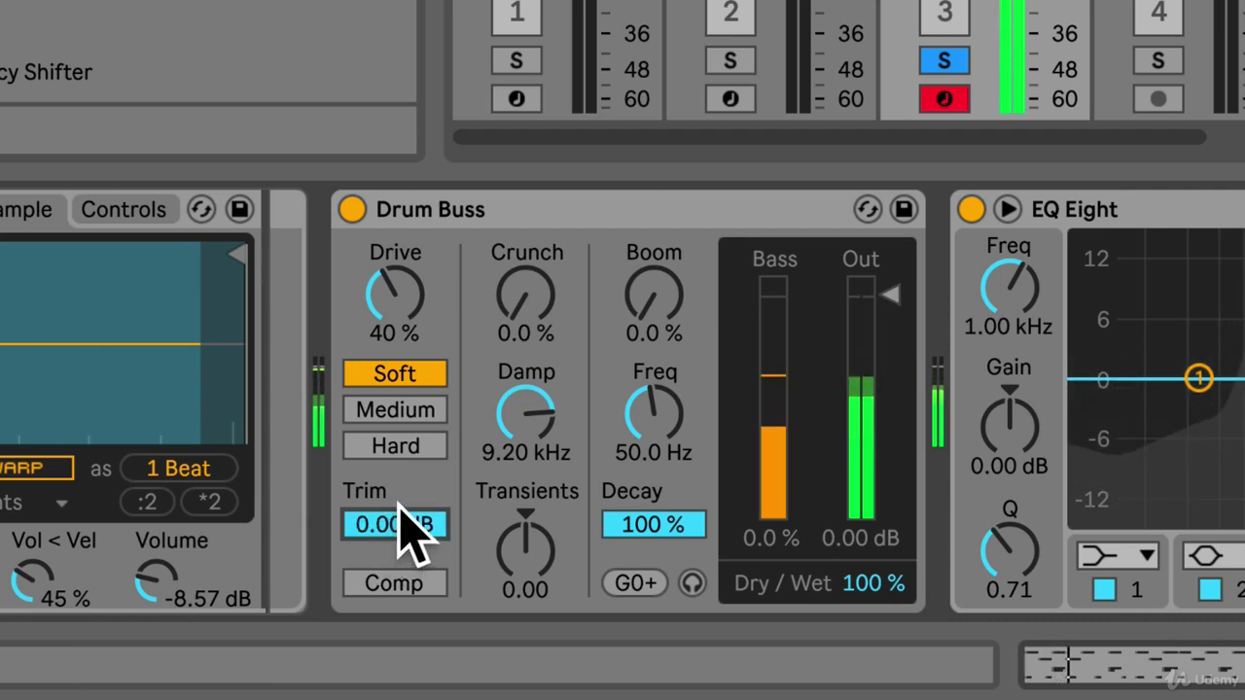
{"action": "left_click", "coordinate": [386, 588]}
{"action": "left_click", "coordinate": [387, 586]}
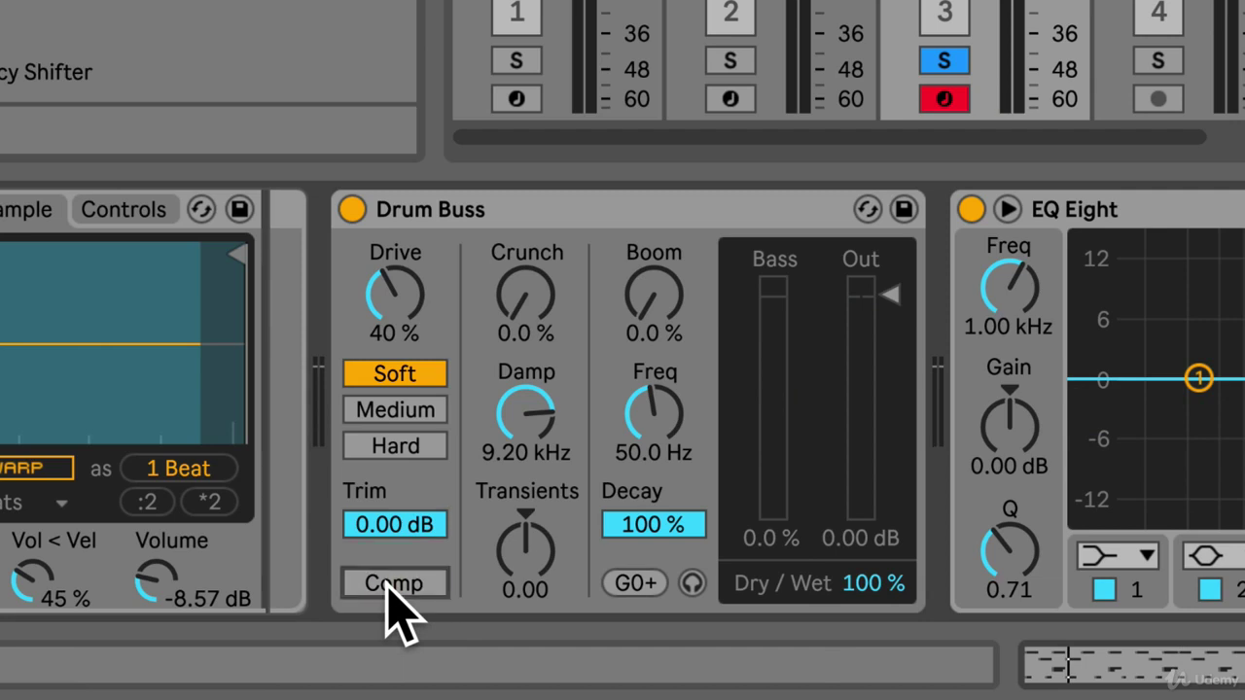
{"action": "left_click", "coordinate": [394, 588]}
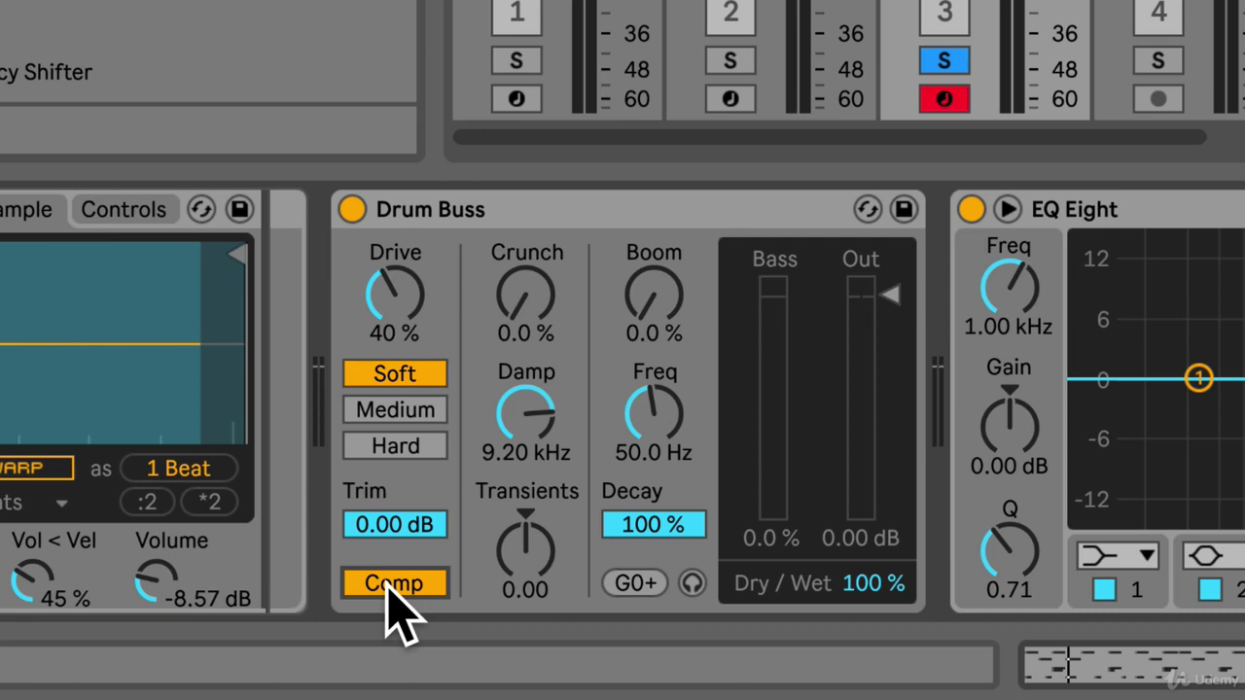
{"action": "key", "text": "space"}
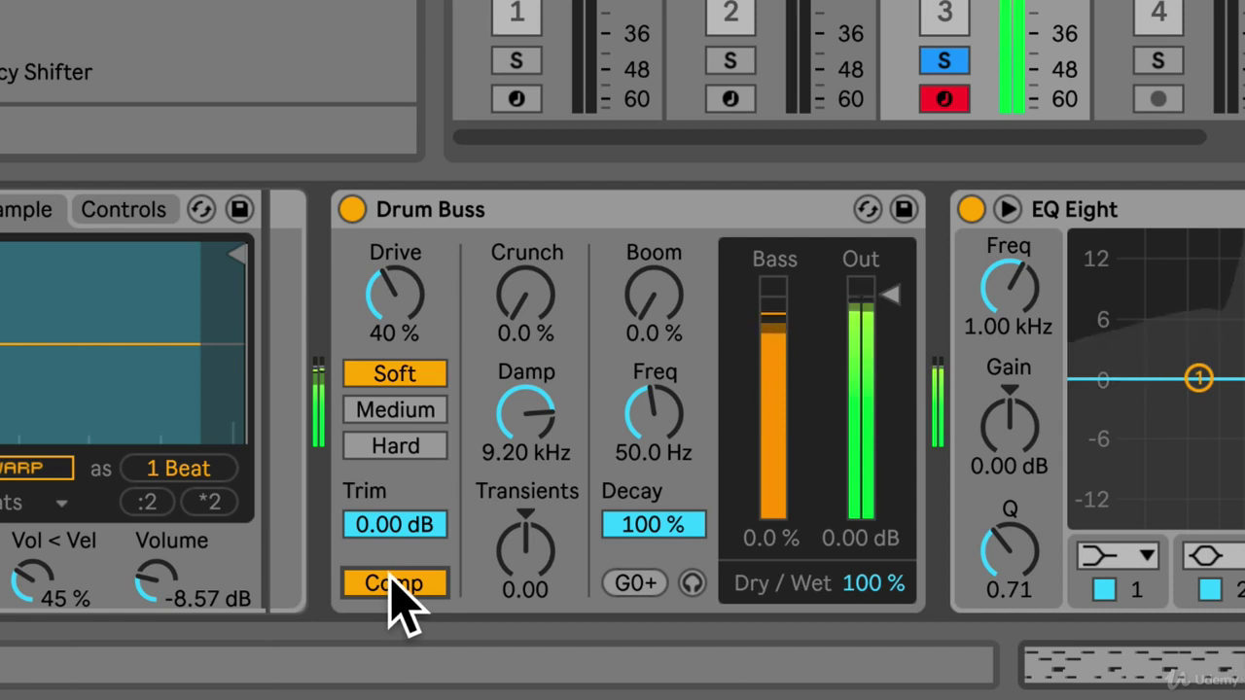
{"action": "left_click", "coordinate": [394, 584]}
{"action": "left_click", "coordinate": [395, 583]}
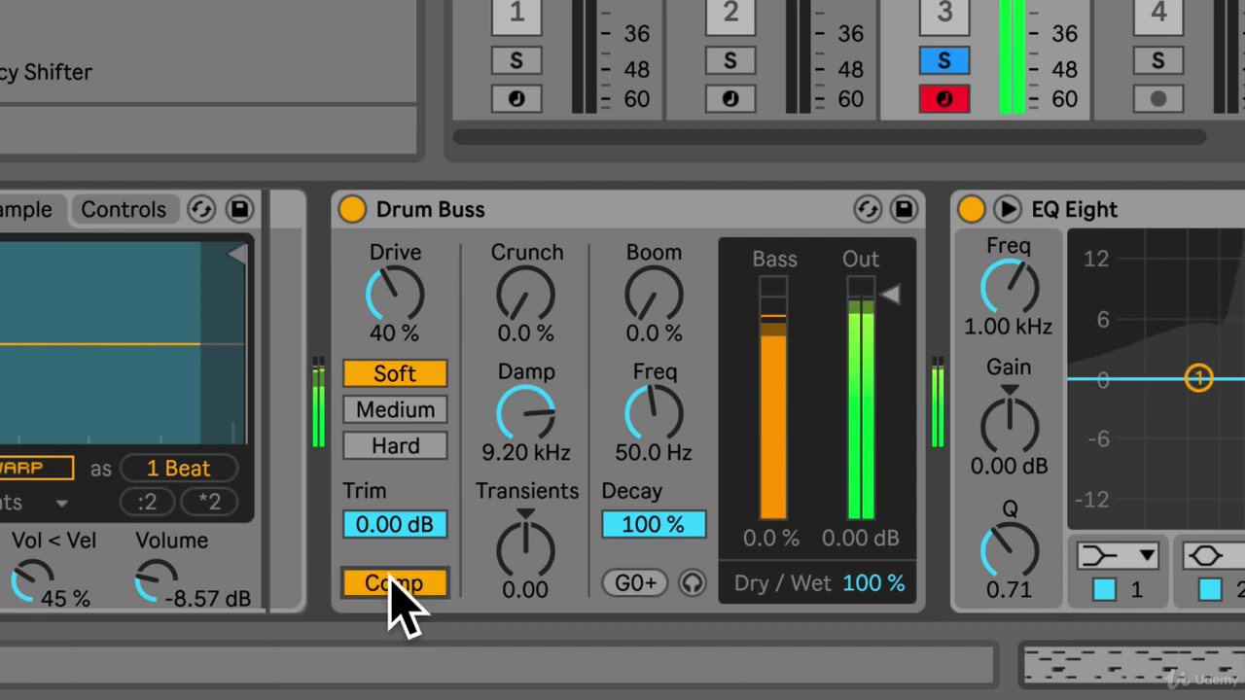
{"action": "key", "text": "space"}
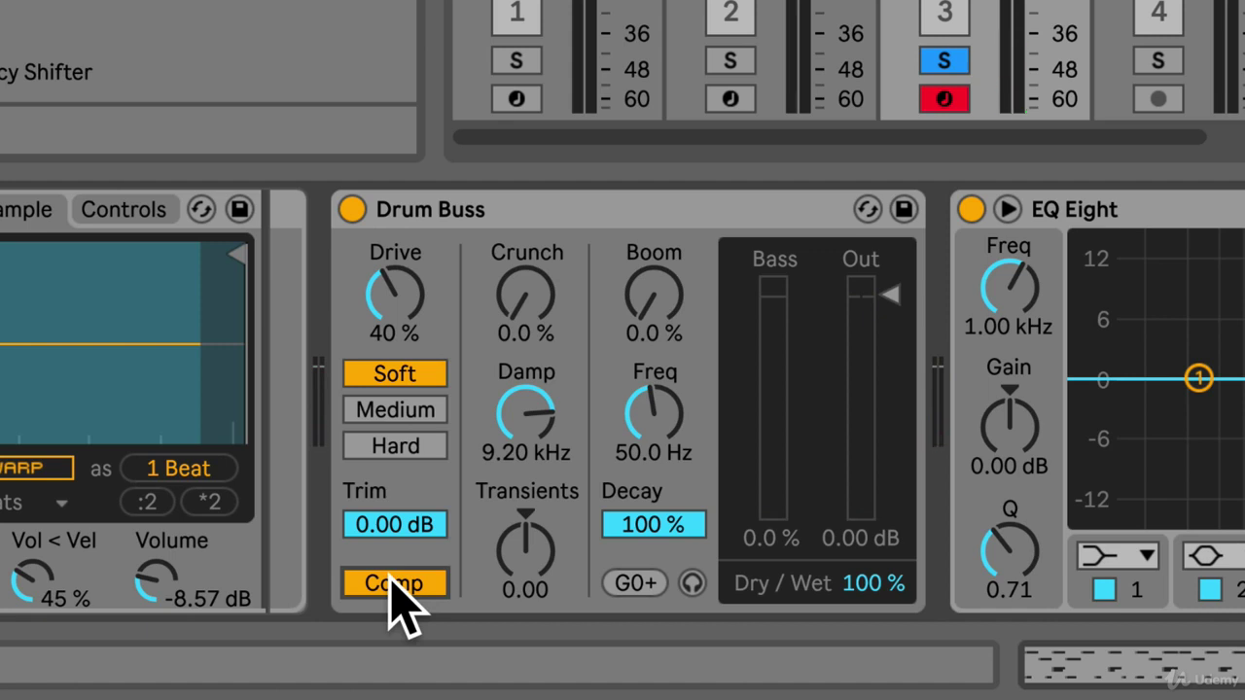
{"action": "left_click", "coordinate": [395, 584]}
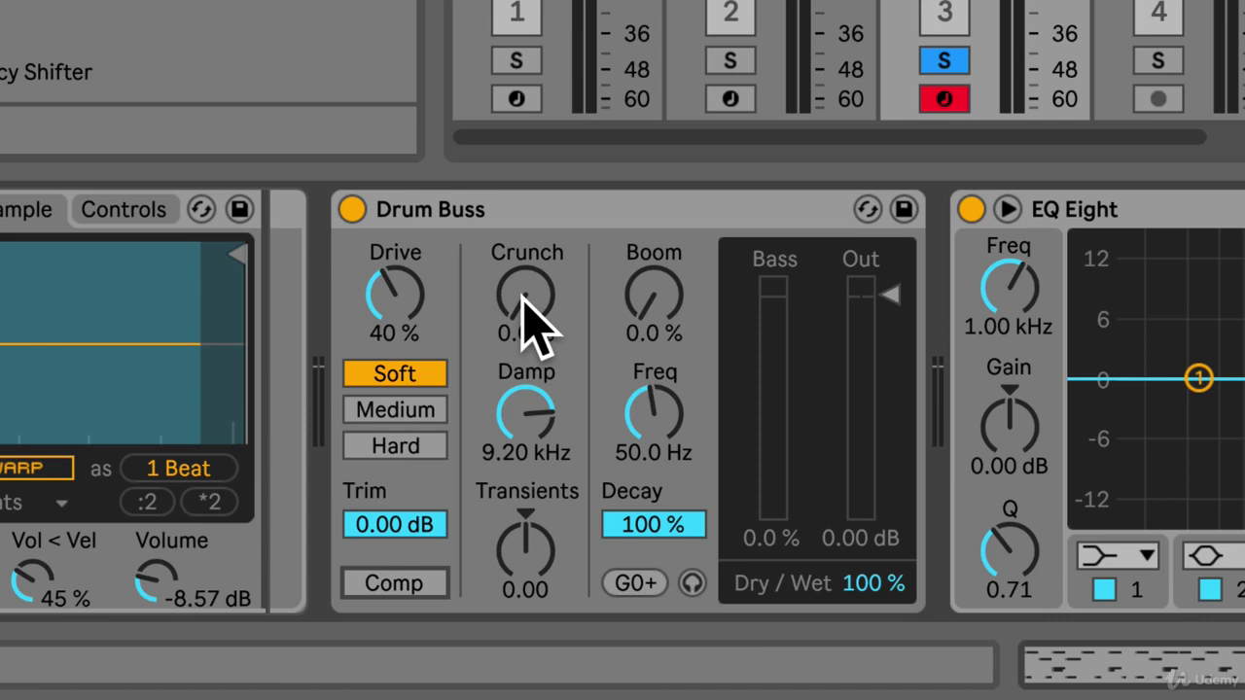
Step: While auditioning the drums, push Drum Buss Crunch from 60% up to 67%
{"action": "key", "text": "space"}
{"action": "left_click_drag", "start_coordinate": [522, 311], "coordinate": [522, 199]}
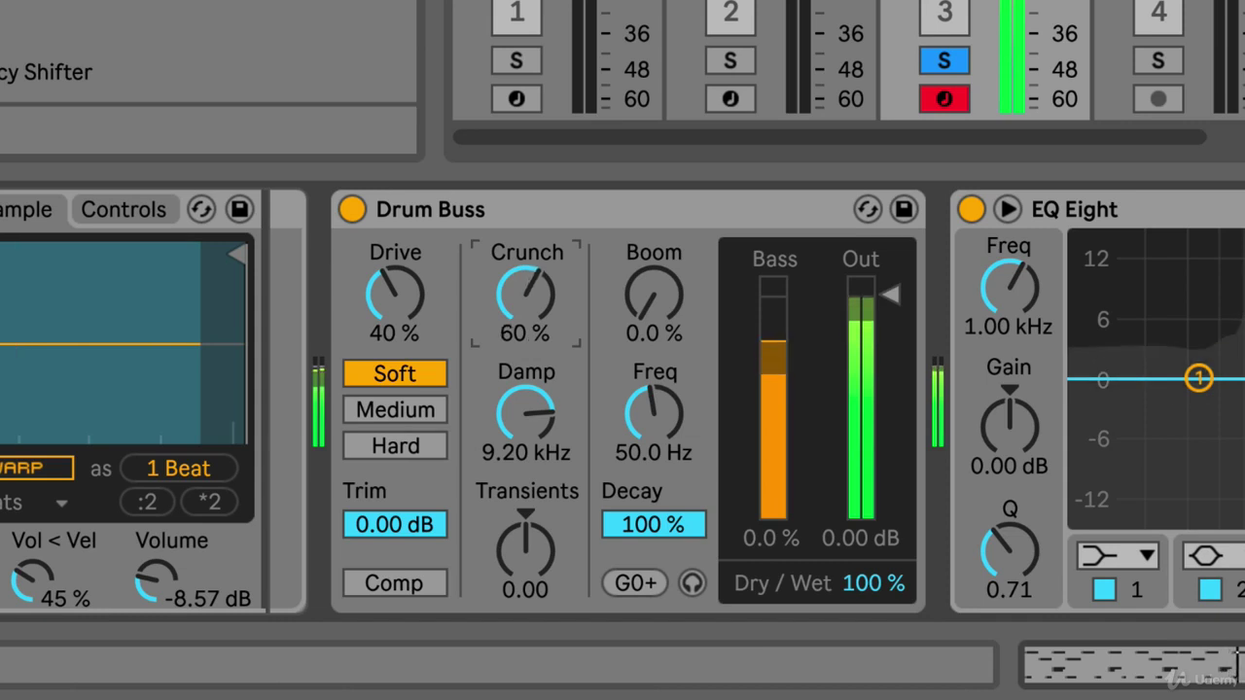
{"action": "key", "text": "space"}
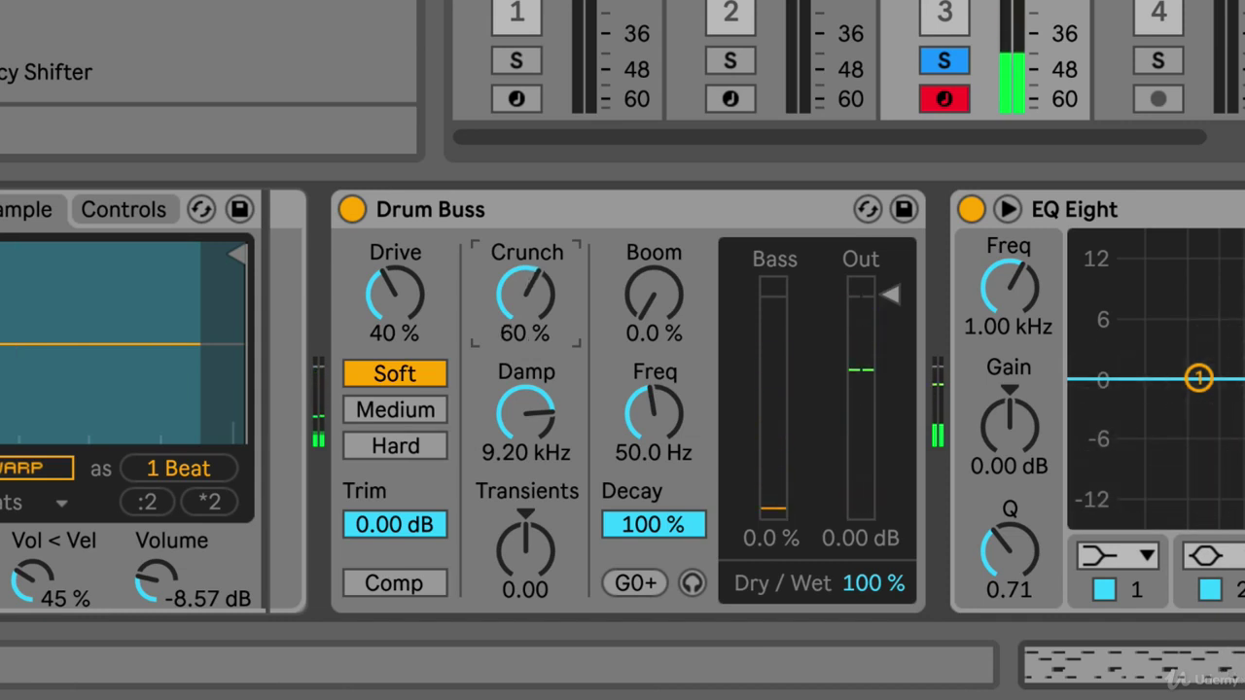
{"action": "key", "text": "space"}
{"action": "mouse_move", "coordinate": [525, 294]}
{"action": "left_mouse_down"}
{"action": "mouse_move", "coordinate": [525, 261]}
{"action": "mouse_move", "coordinate": [525, 281]}
{"action": "left_mouse_up"}
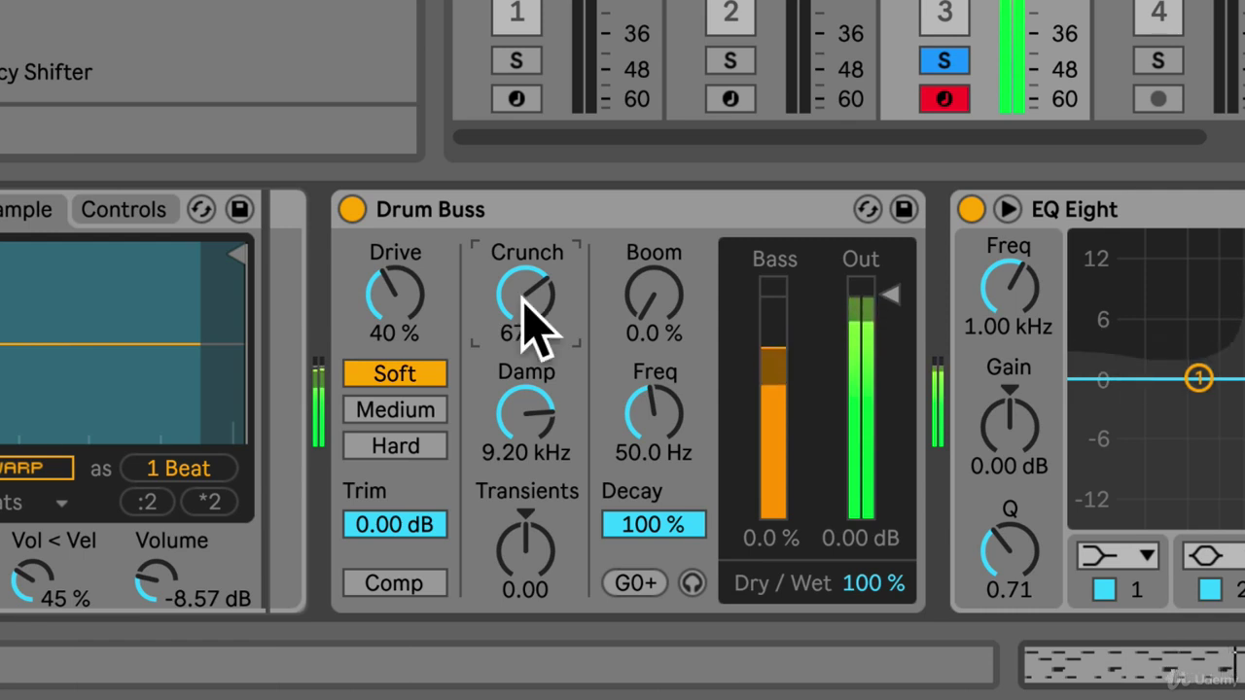
{"action": "key", "text": "space"}
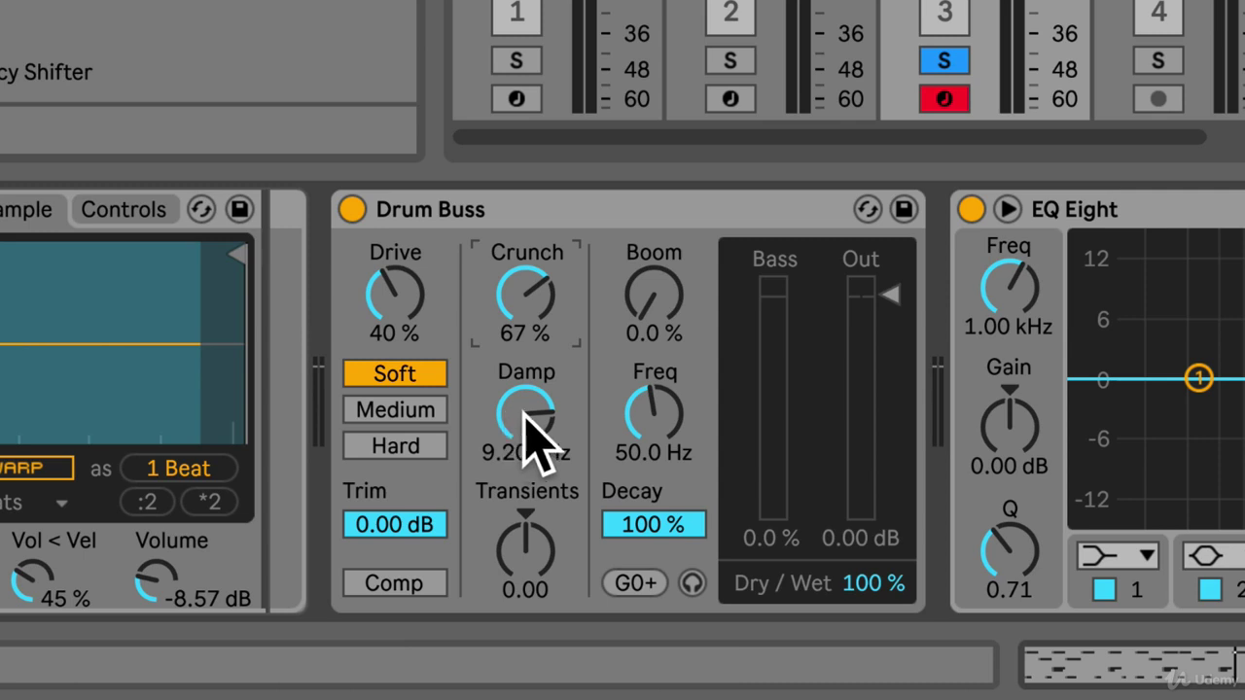
Step: During playback, turn Drum Buss Damp down from 9.20 kHz to 8.07 kHz
{"action": "key", "text": "space"}
{"action": "left_click_drag", "start_coordinate": [535, 418], "coordinate": [535, 451]}
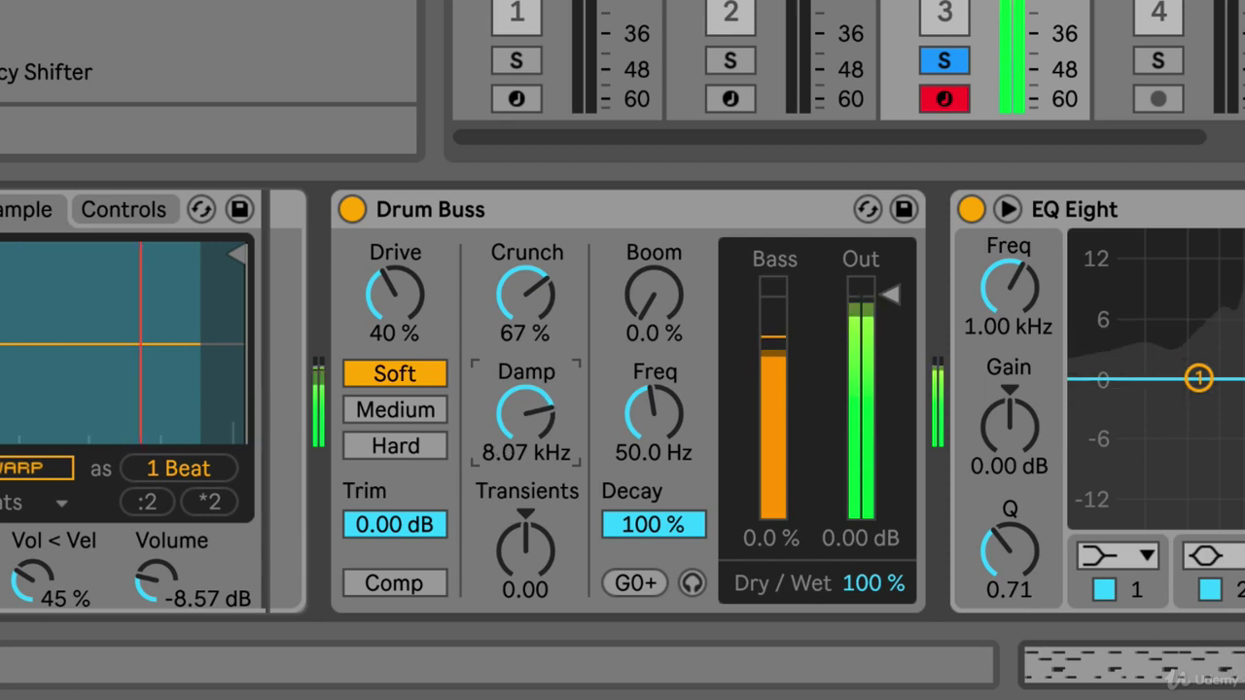
{"action": "key", "text": "space"}
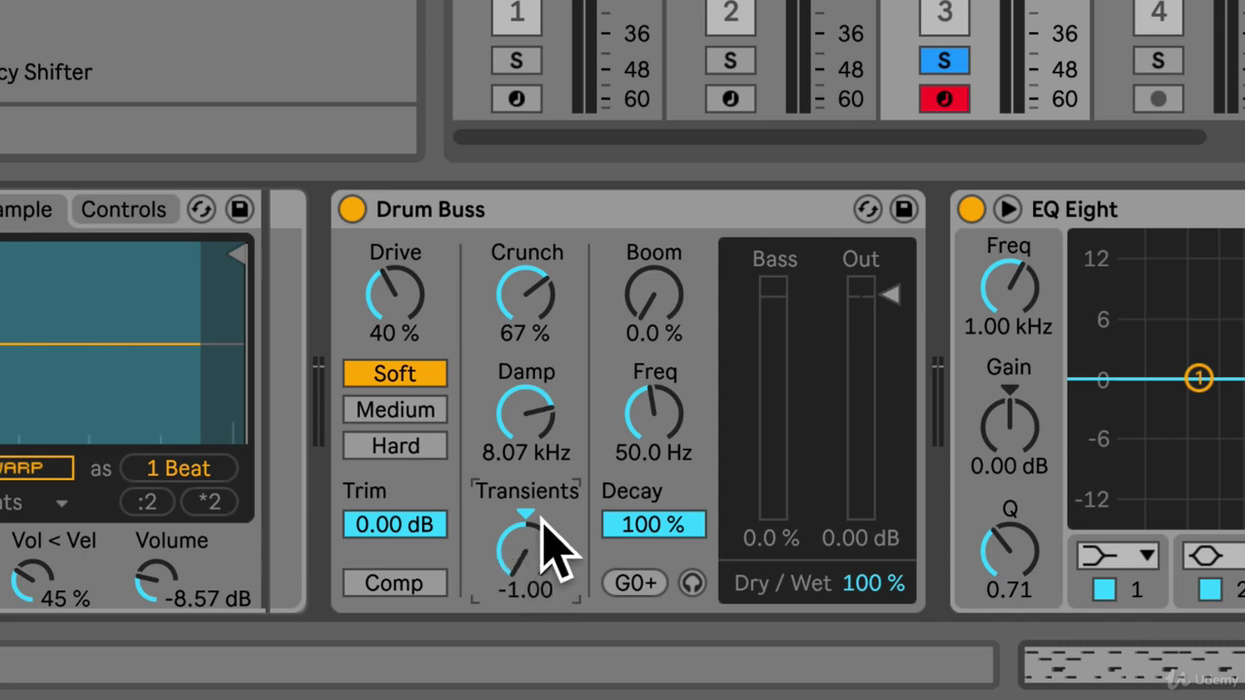
{"action": "key", "text": "space"}
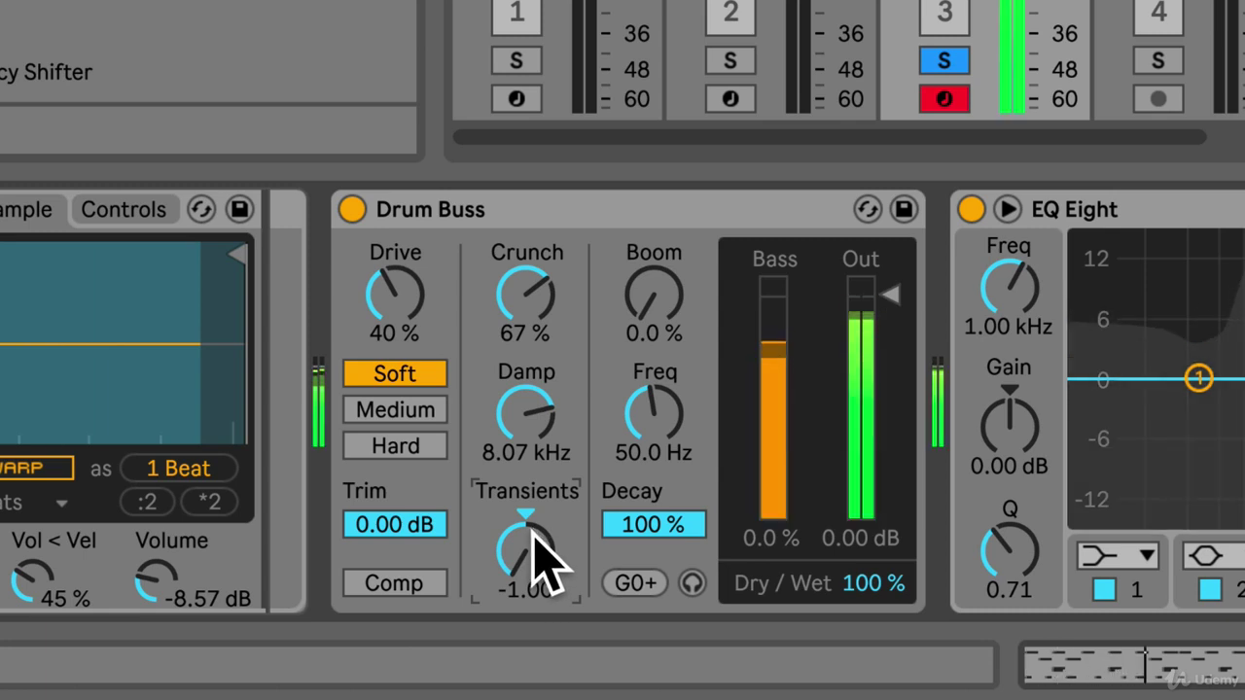
{"action": "mouse_move", "coordinate": [519, 554]}
{"action": "left_mouse_down"}
{"action": "mouse_move", "coordinate": [519, 498]}
{"action": "mouse_move", "coordinate": [519, 545]}
{"action": "left_mouse_up"}
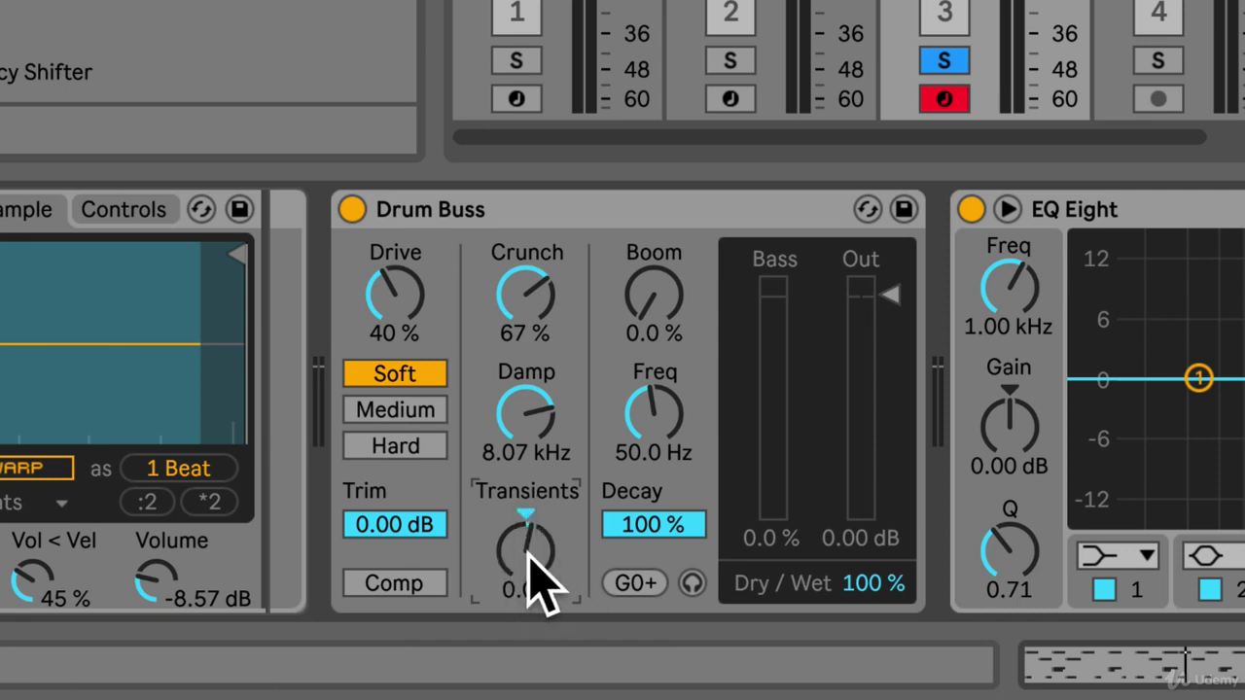
{"action": "left_click_drag", "start_coordinate": [540, 583], "coordinate": [540, 496]}
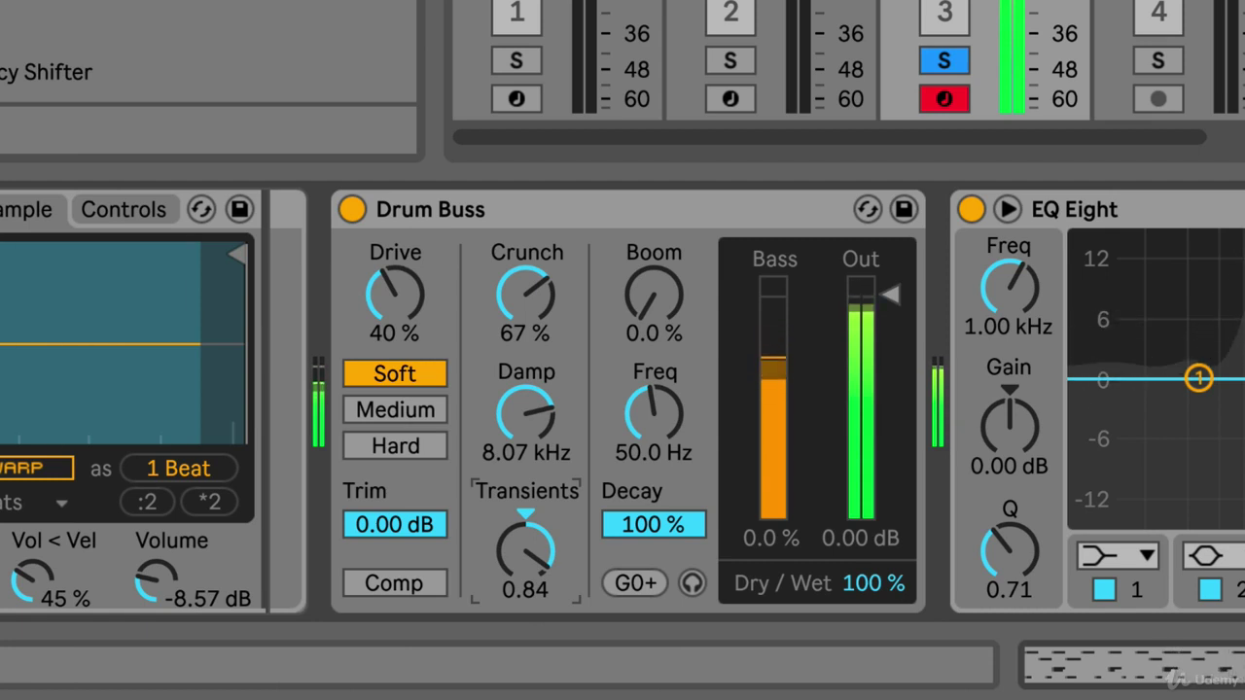
{"action": "left_click_drag", "start_coordinate": [539, 496], "coordinate": [525, 553]}
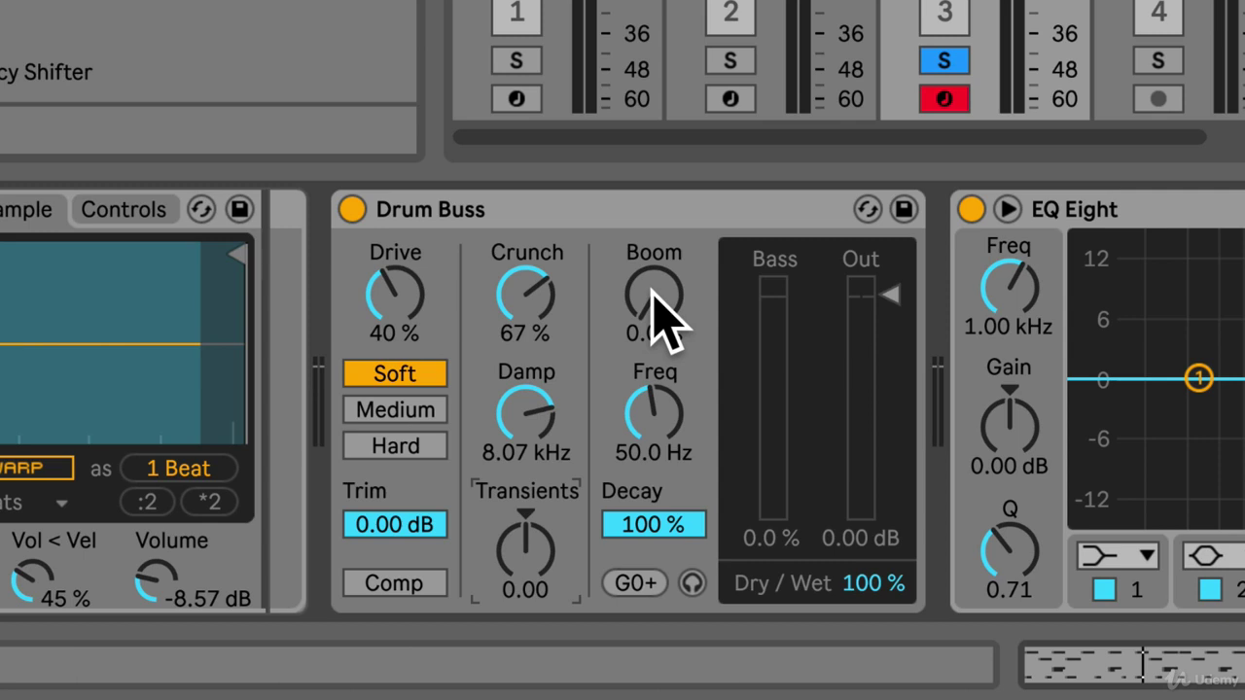
Step: Turn the Drum Buss Boom knob all the way up to 100% and replay the drums
{"action": "left_click_drag", "start_coordinate": [652, 297], "coordinate": [652, 151]}
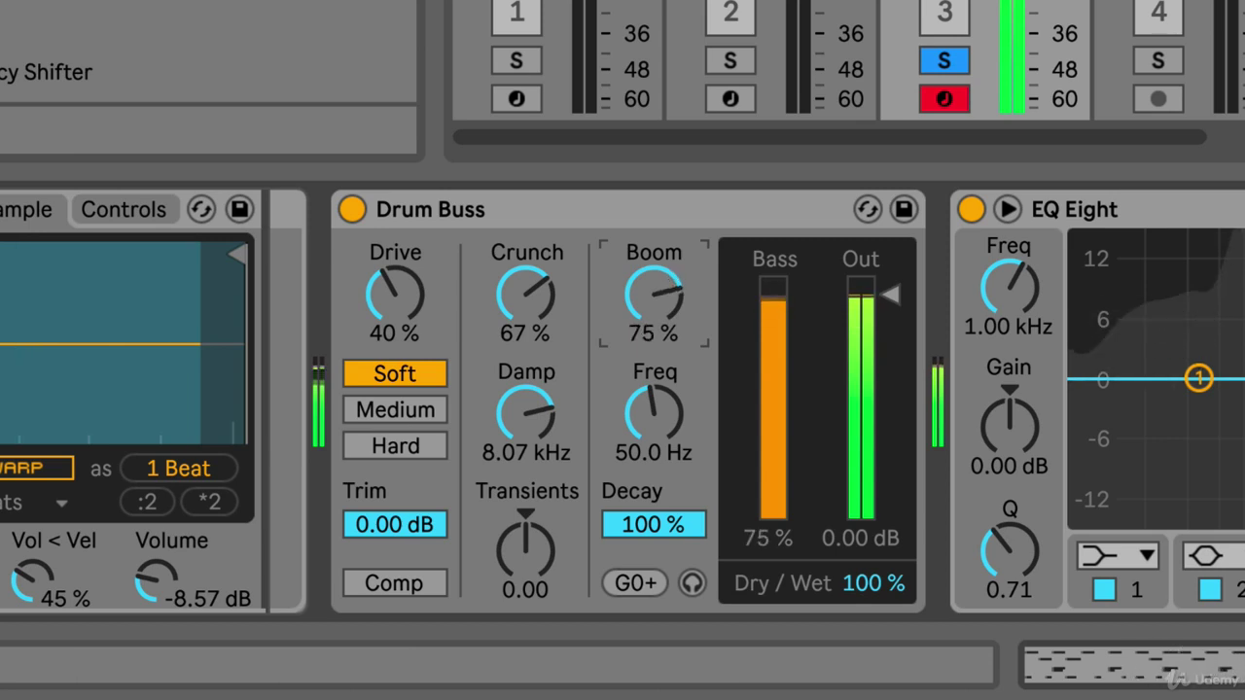
{"action": "left_click_drag", "start_coordinate": [651, 151], "coordinate": [651, 110]}
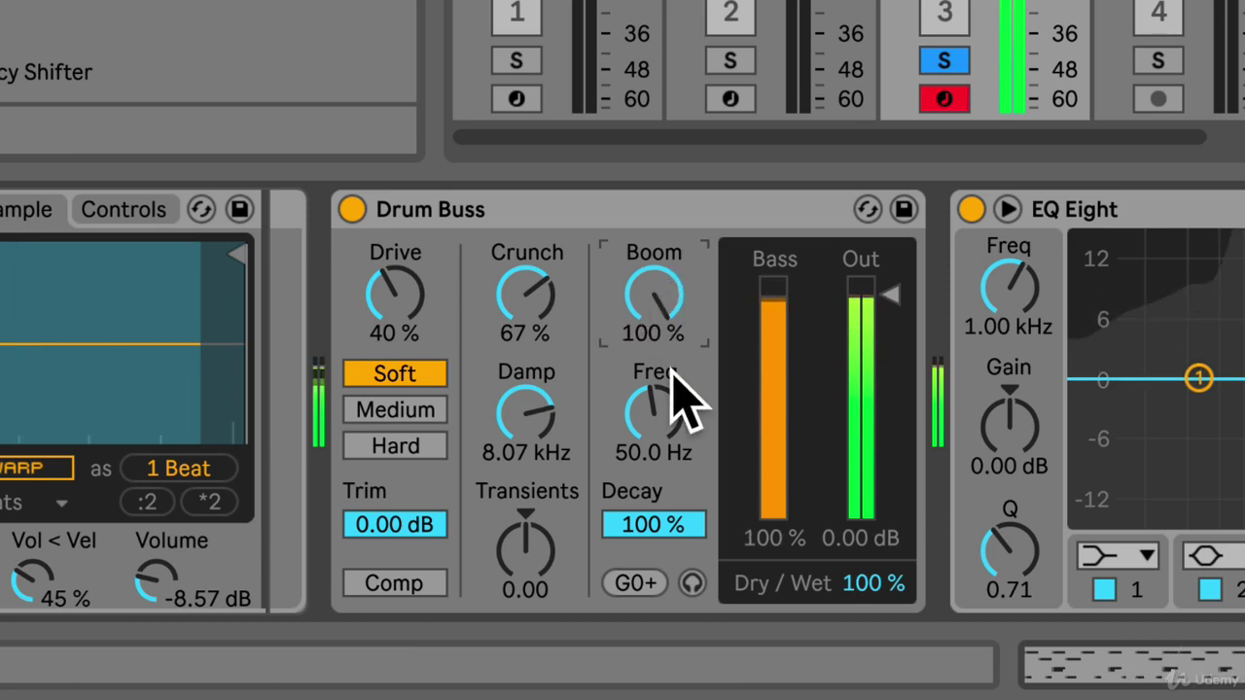
{"action": "key", "text": "space"}
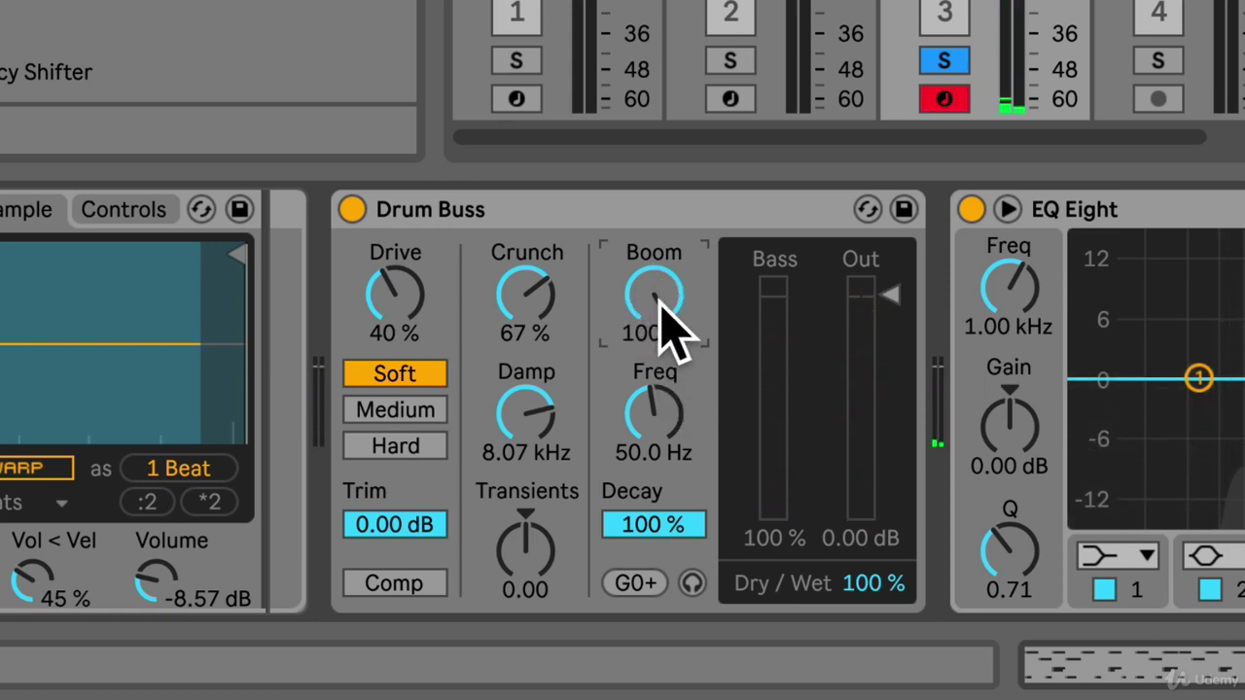
{"action": "key", "text": "space"}
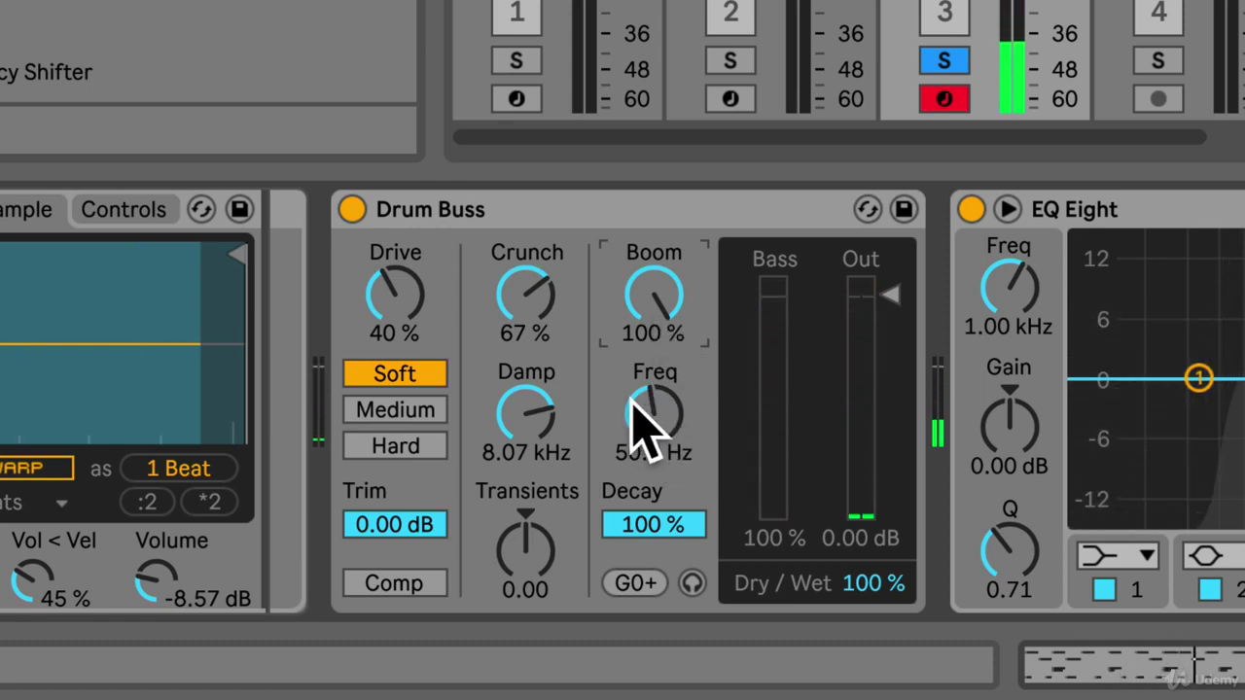
Step: Adjust Boom Freq to about 47 Hz, then snap it to the note G0 at 49.0 Hz
{"action": "mouse_move", "coordinate": [653, 413]}
{"action": "left_mouse_down"}
{"action": "mouse_move", "coordinate": [653, 387]}
{"action": "mouse_move", "coordinate": [653, 399]}
{"action": "left_mouse_up"}
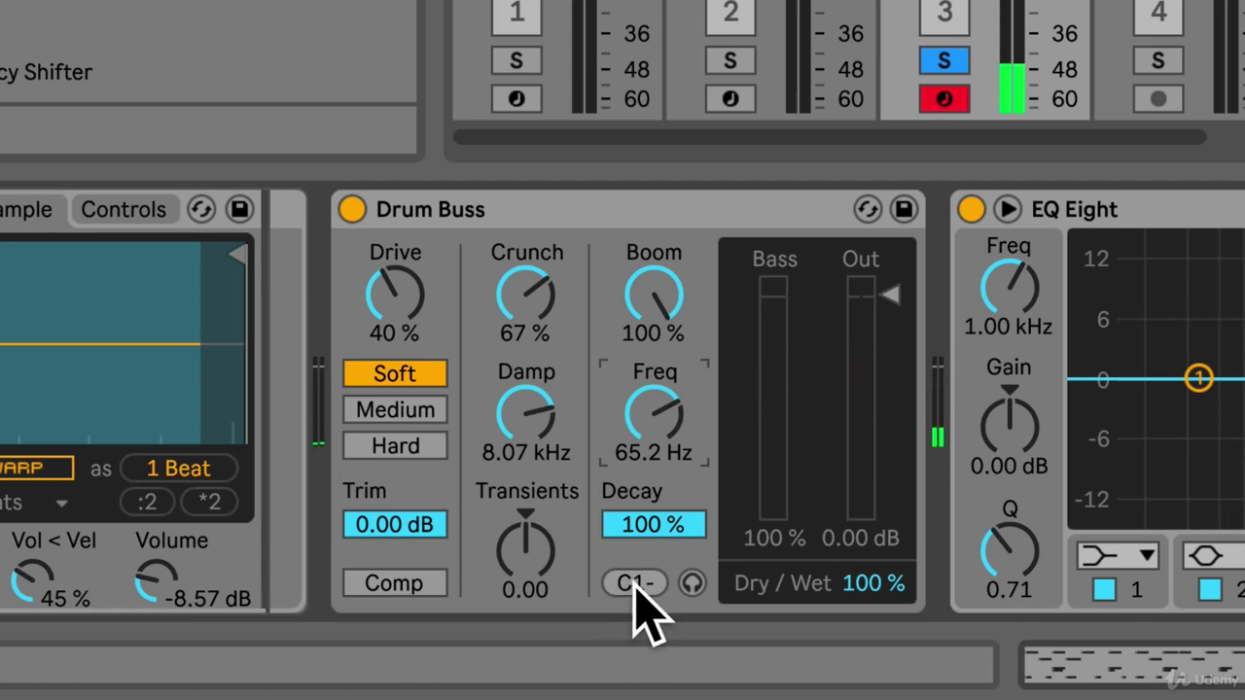
{"action": "left_click_drag", "start_coordinate": [661, 444], "coordinate": [661, 434]}
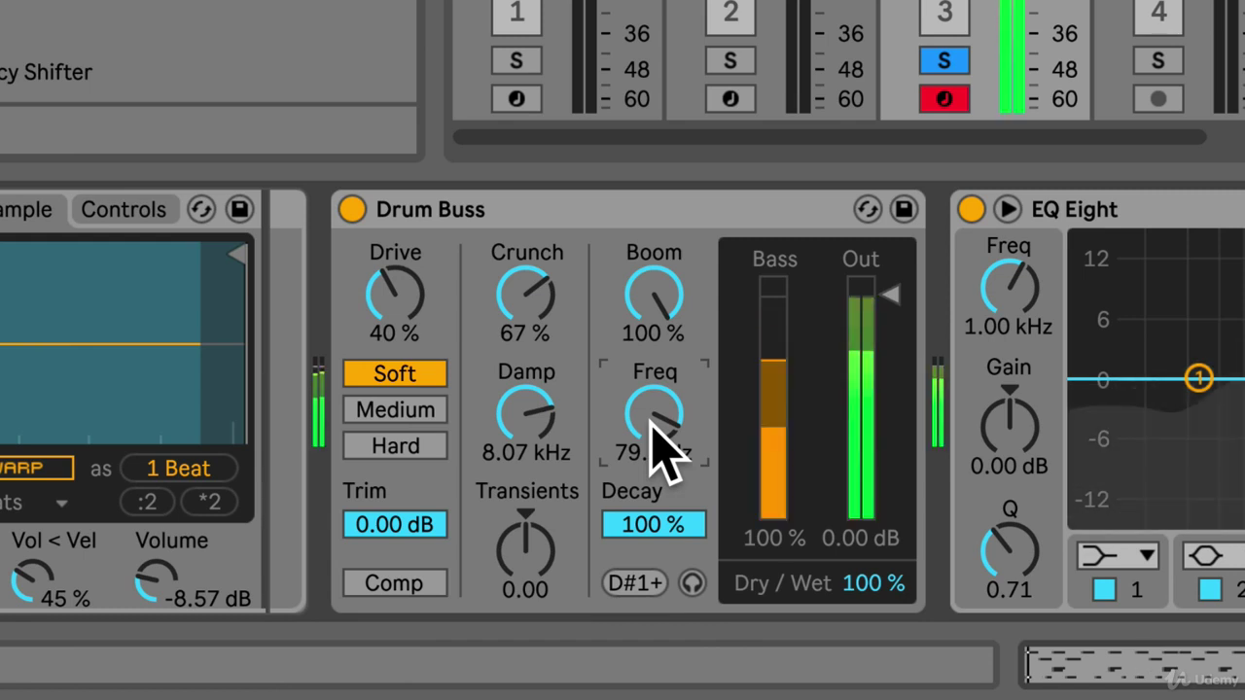
{"action": "left_click_drag", "start_coordinate": [652, 420], "coordinate": [651, 458]}
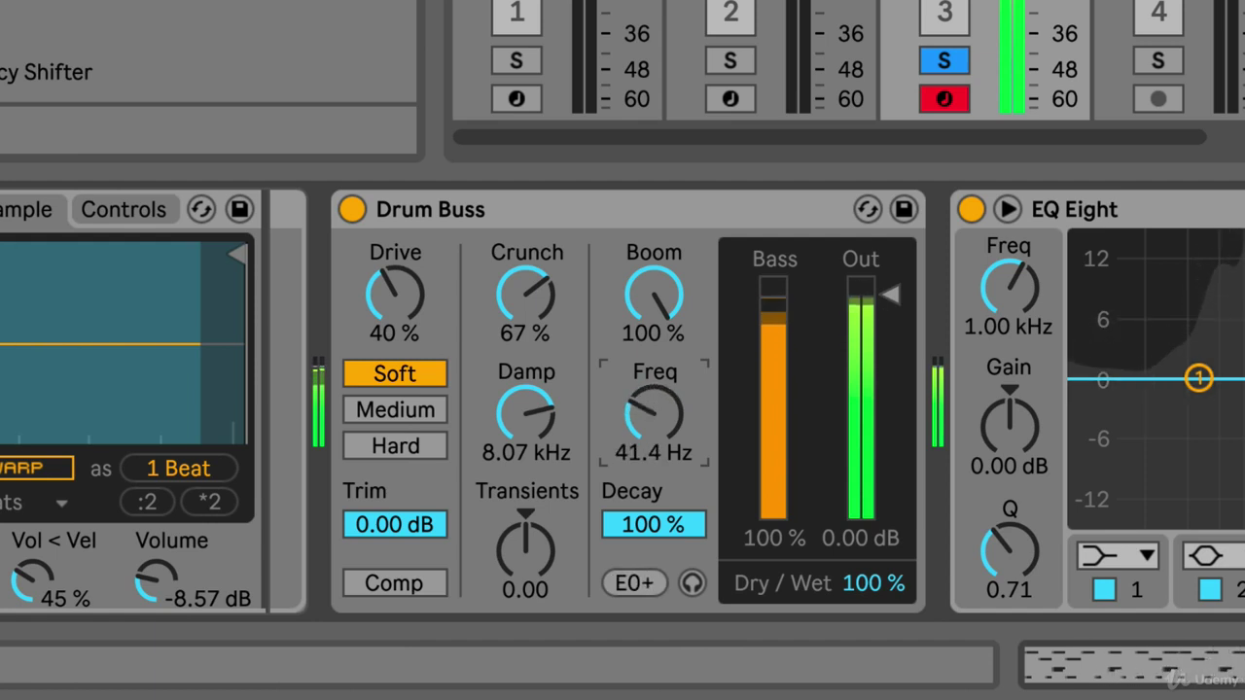
{"action": "left_click", "coordinate": [632, 585]}
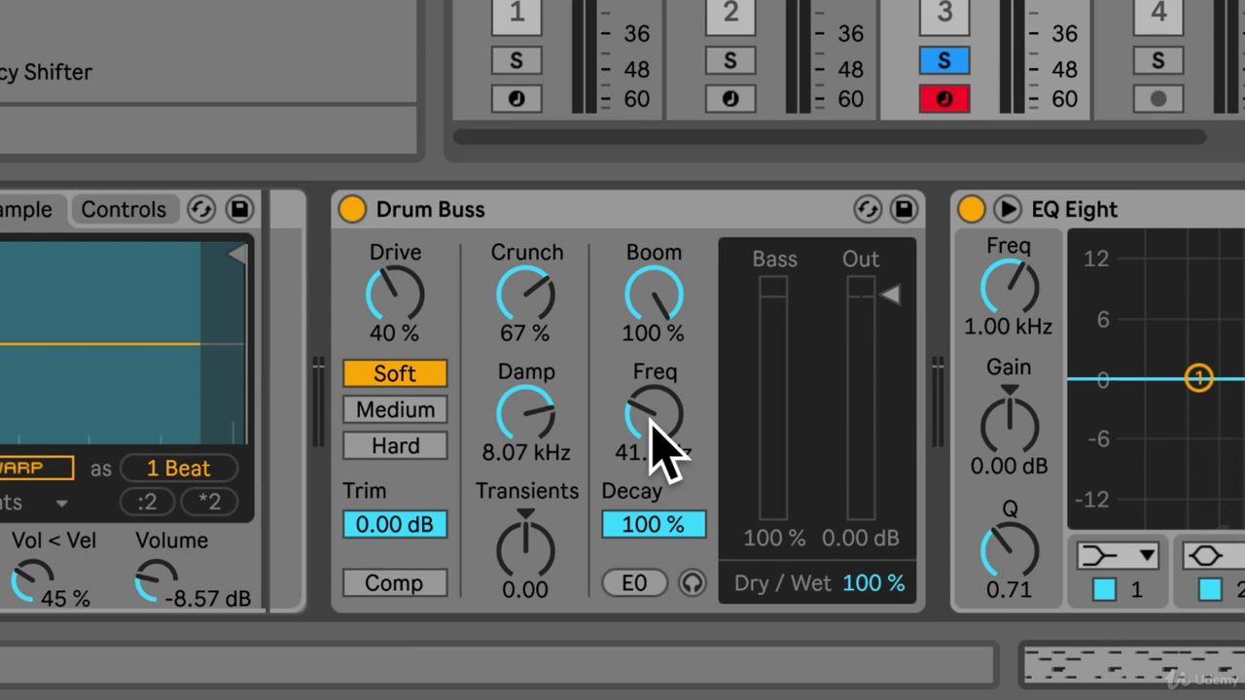
{"action": "left_click_drag", "start_coordinate": [653, 447], "coordinate": [654, 426]}
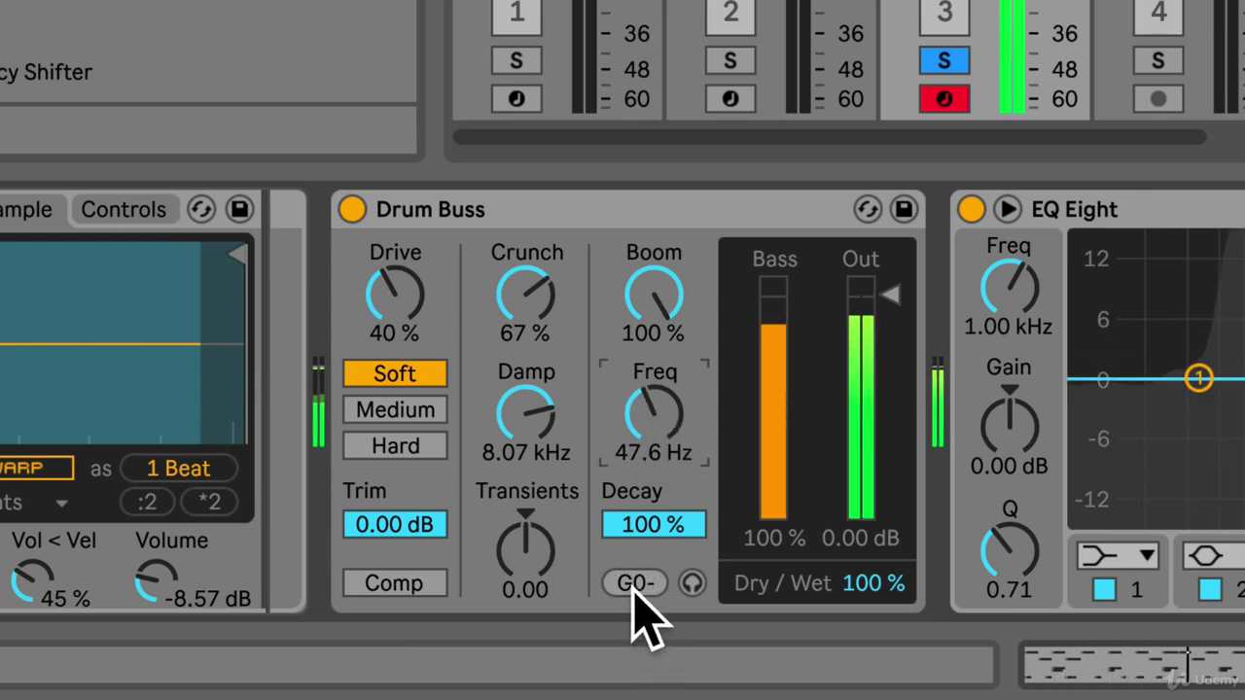
{"action": "left_click_drag", "start_coordinate": [639, 592], "coordinate": [633, 587]}
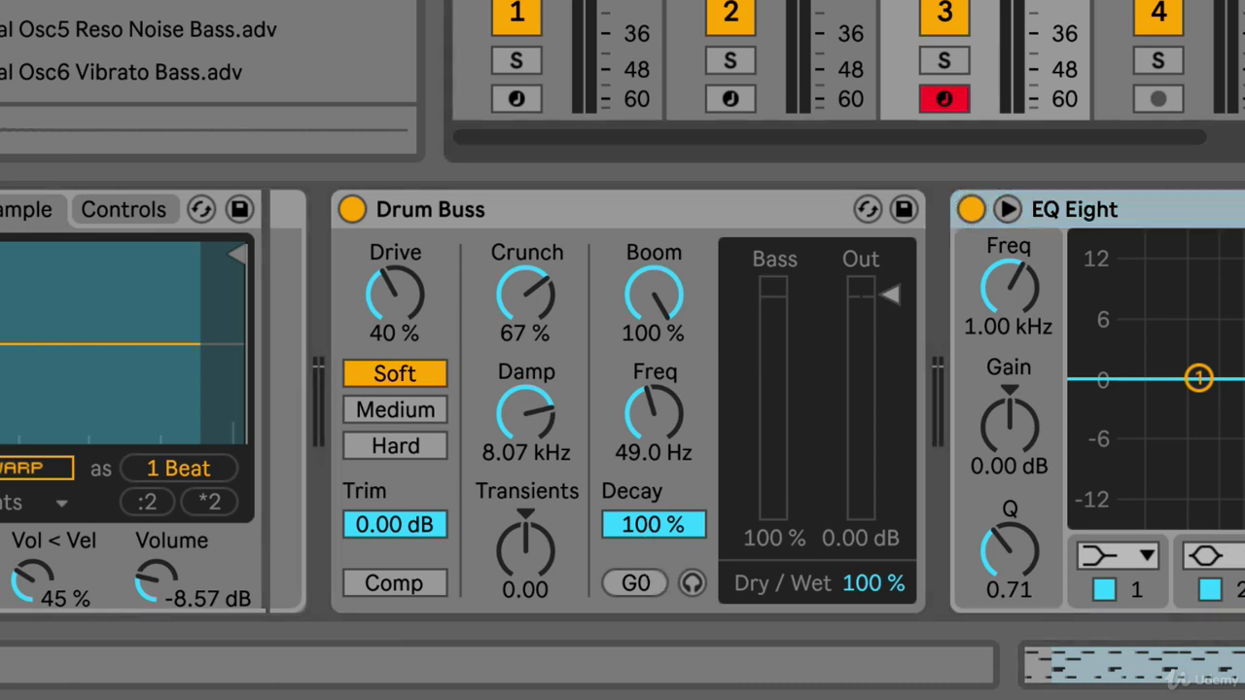
Step: Sweep the Boom Decay field while listening, leaving it at 65% instead of 100%
{"action": "left_click_drag", "start_coordinate": [644, 545], "coordinate": [644, 602]}
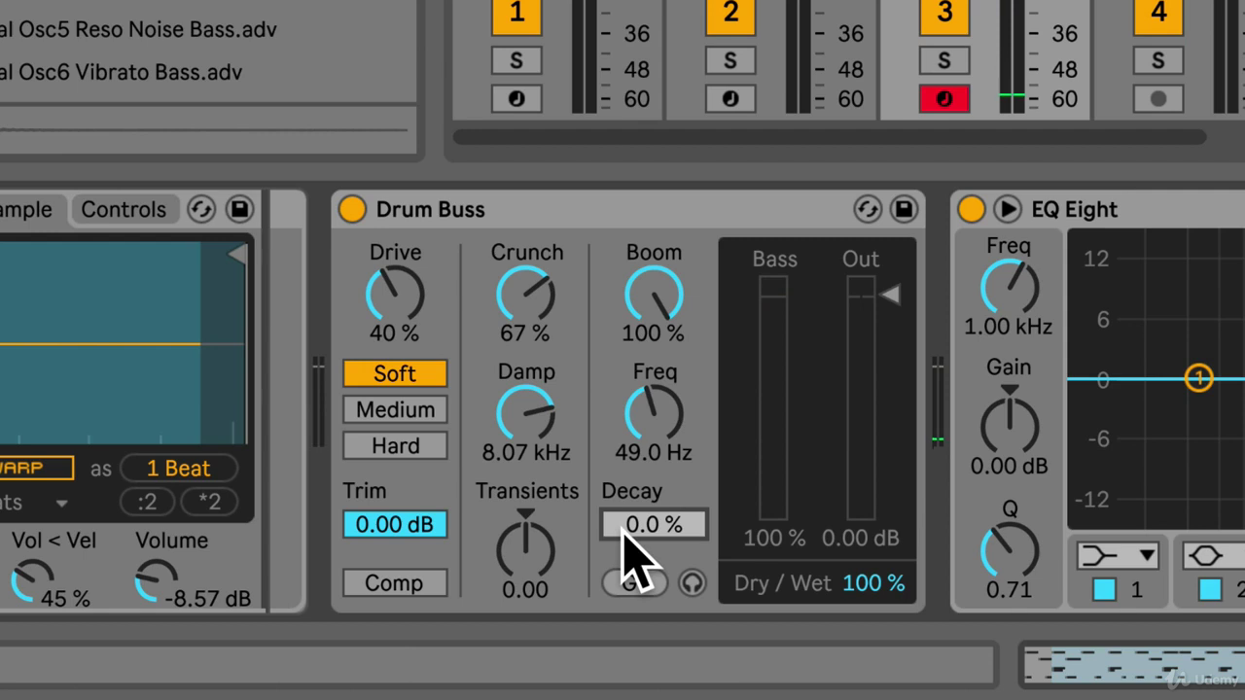
{"action": "left_click_drag", "start_coordinate": [623, 532], "coordinate": [623, 447]}
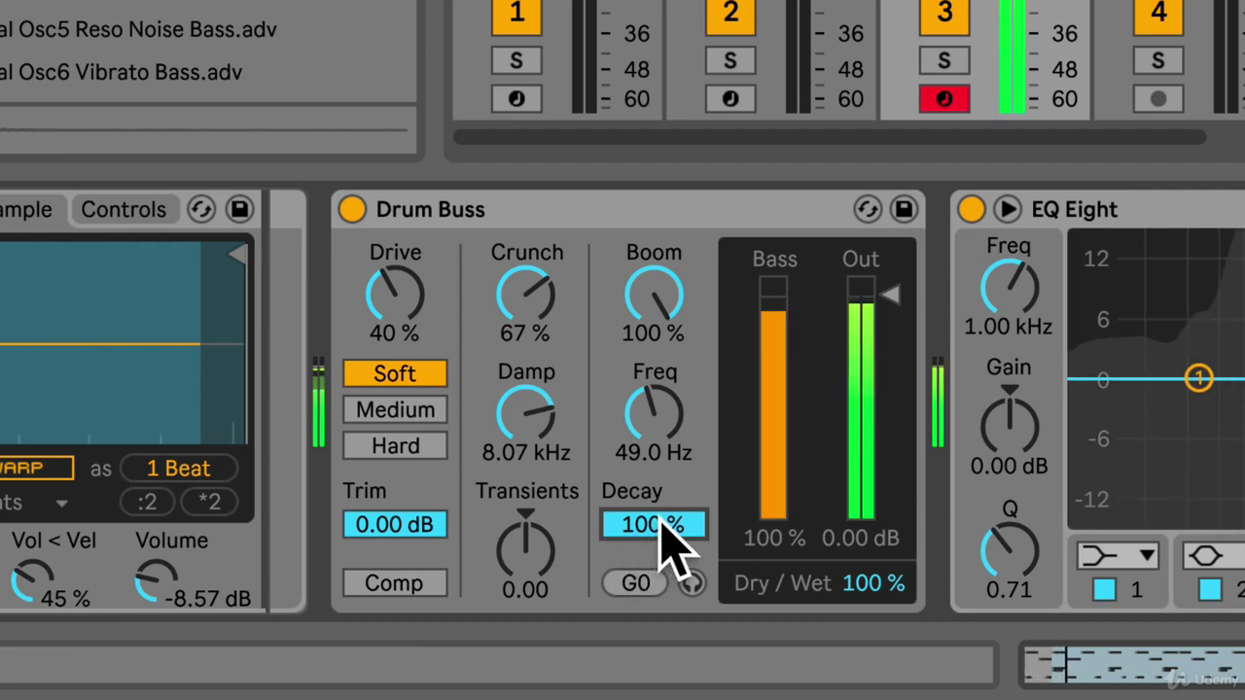
{"action": "left_click_drag", "start_coordinate": [667, 533], "coordinate": [667, 622]}
{"action": "left_click_drag", "start_coordinate": [664, 518], "coordinate": [664, 412]}
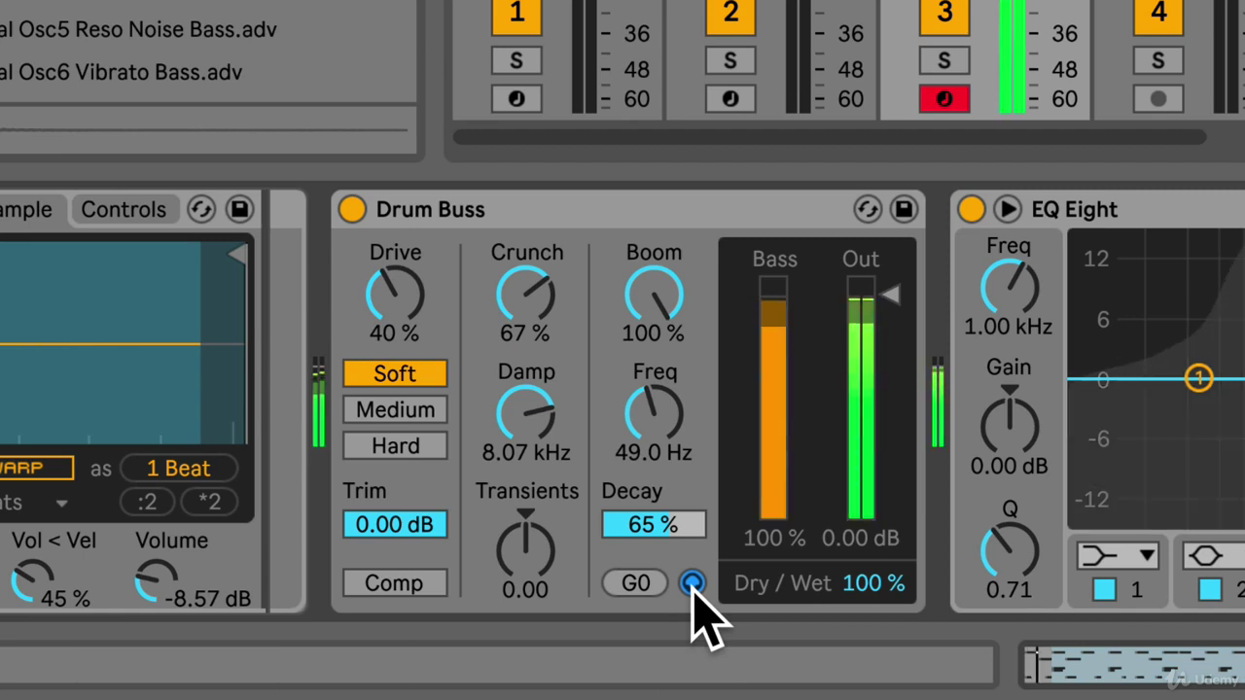
{"action": "mouse_move", "coordinate": [654, 412]}
{"action": "left_mouse_down"}
{"action": "mouse_move", "coordinate": [654, 369]}
{"action": "mouse_move", "coordinate": [655, 417]}
{"action": "left_mouse_up"}
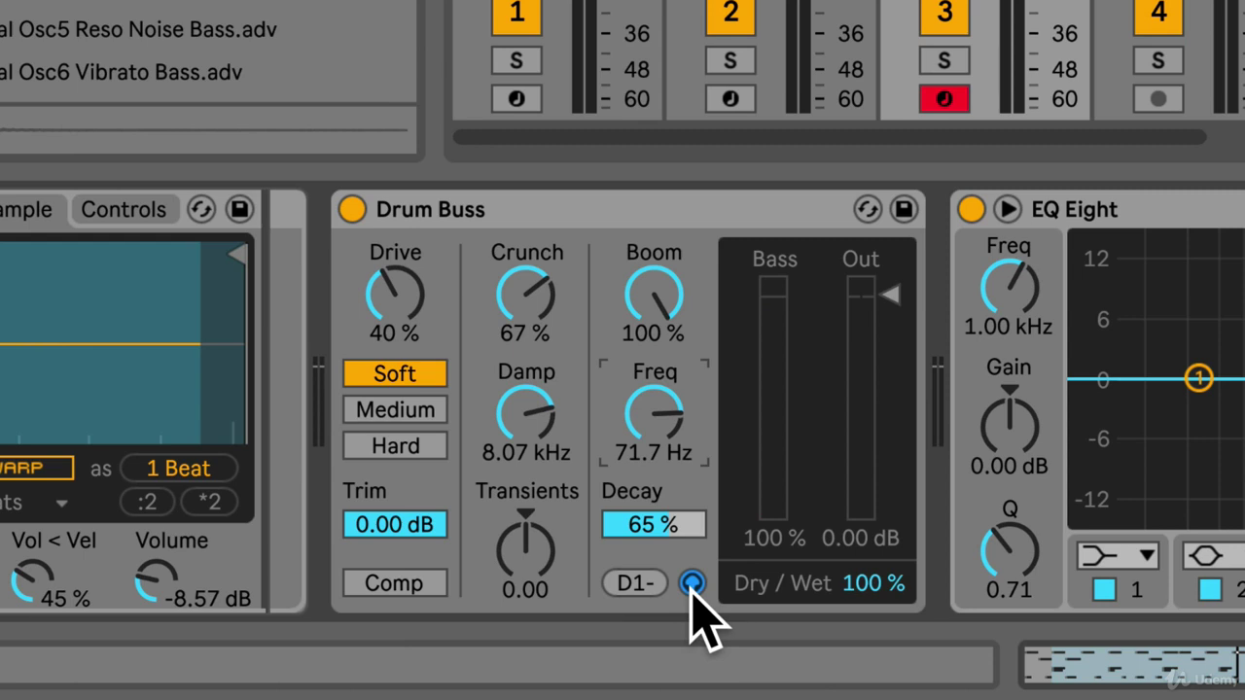
{"action": "left_click_drag", "start_coordinate": [650, 581], "coordinate": [650, 622]}
{"action": "left_click", "coordinate": [637, 581]}
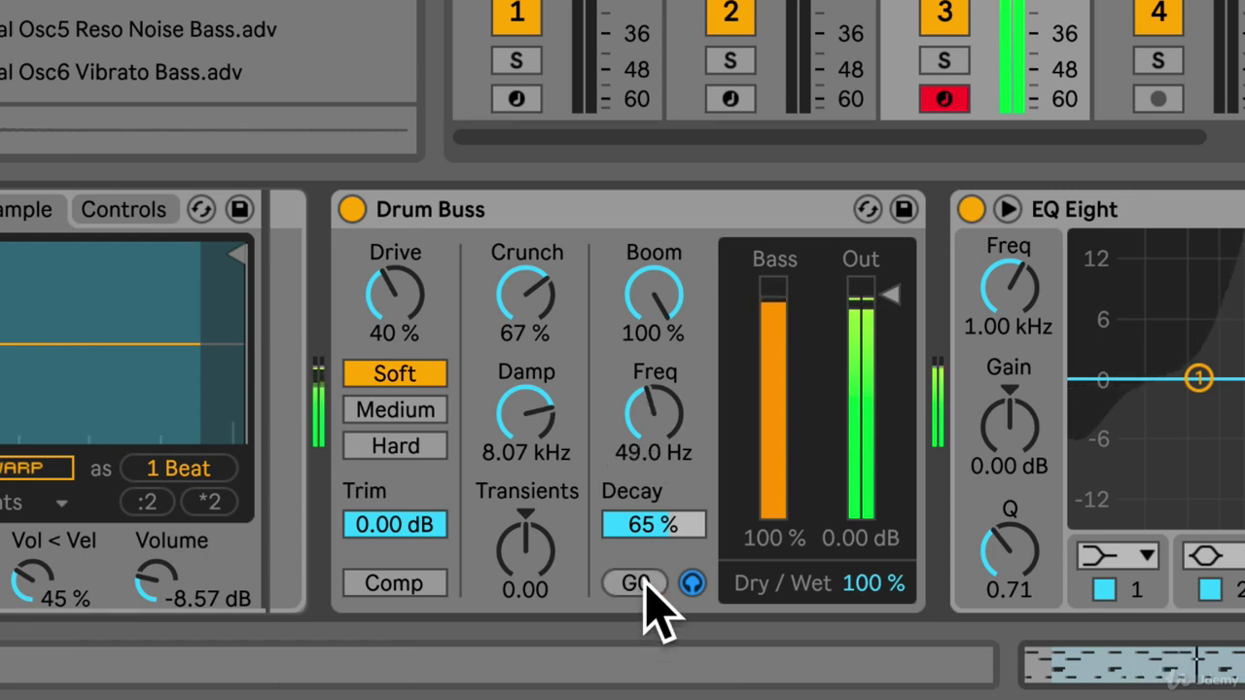
{"action": "left_click", "coordinate": [691, 582]}
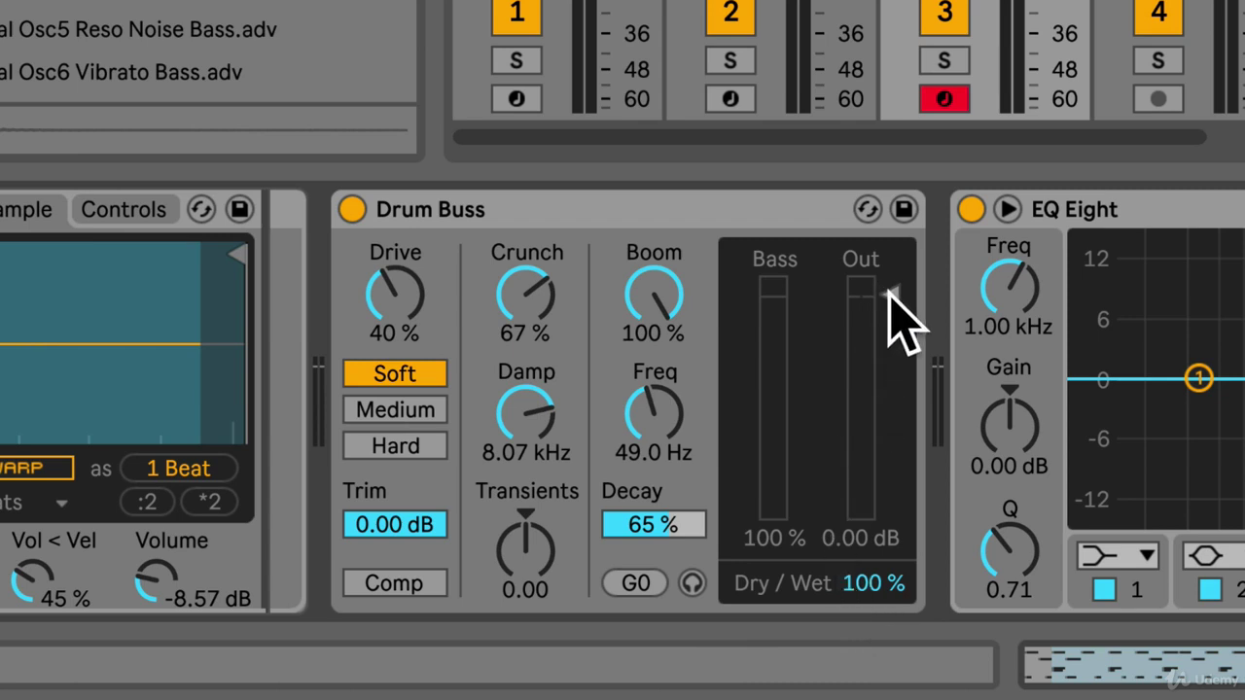
Step: Drag the Drum Buss Out gain down to -0.70 dB
{"action": "mouse_move", "coordinate": [888, 294]}
{"action": "left_mouse_down"}
{"action": "mouse_move", "coordinate": [889, 366]}
{"action": "mouse_move", "coordinate": [889, 281]}
{"action": "mouse_move", "coordinate": [889, 317]}
{"action": "mouse_move", "coordinate": [889, 298]}
{"action": "left_mouse_up"}
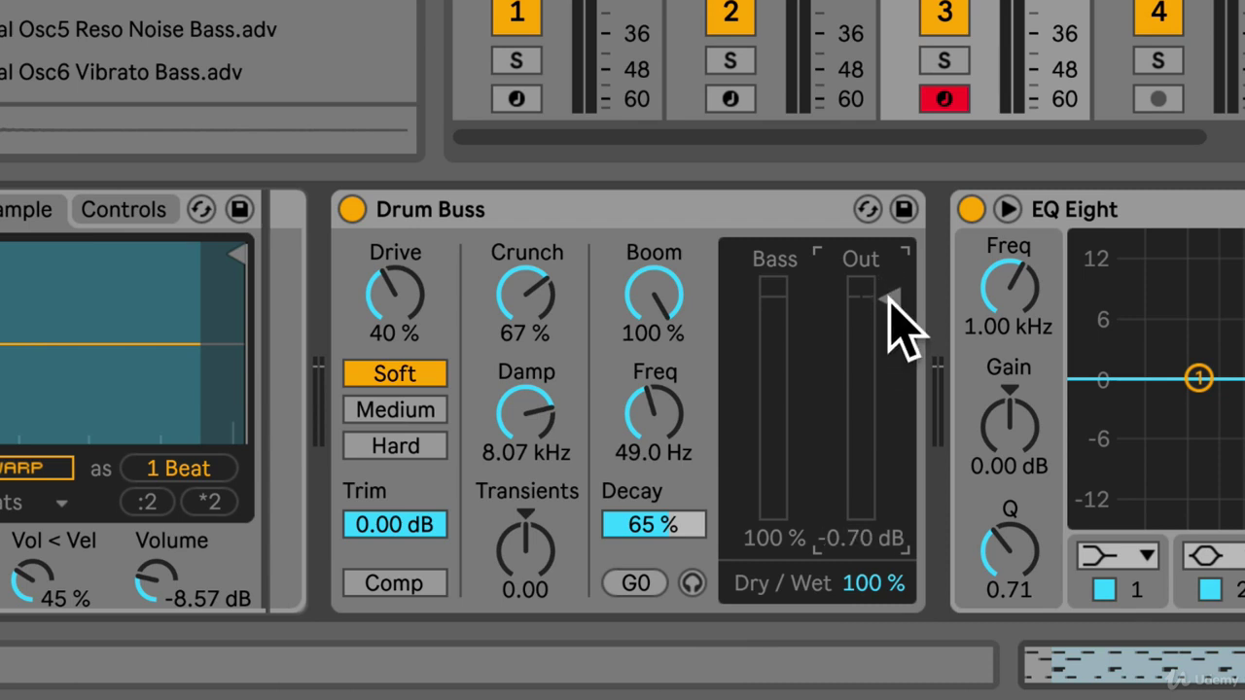